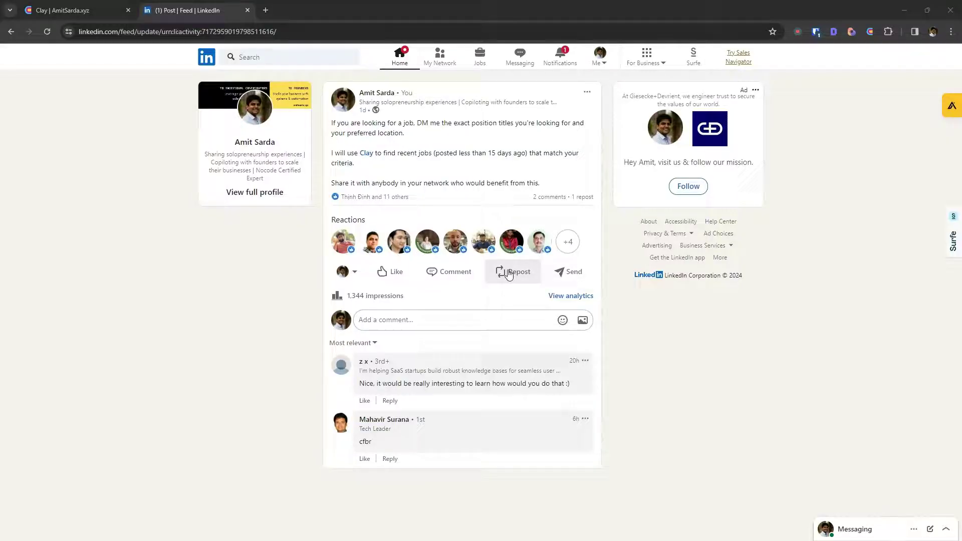
Switch from LinkedIn to the Clay tab showing the New Table source options
{"action": "left_click", "coordinate": [62, 9]}
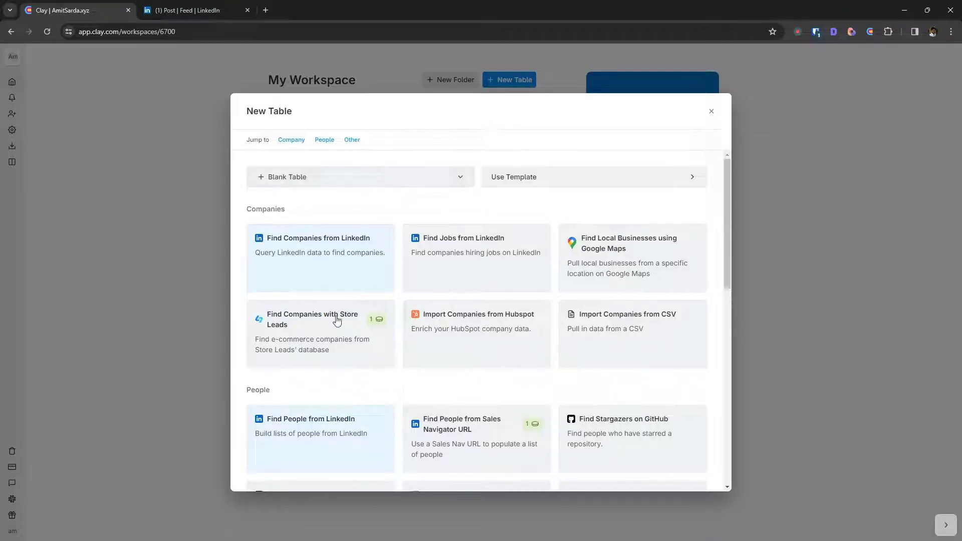
Start a new table from the Find Jobs from LinkedIn source
{"action": "scroll", "coordinate": [423, 216], "scroll_direction": "down", "scroll_amount": 2}
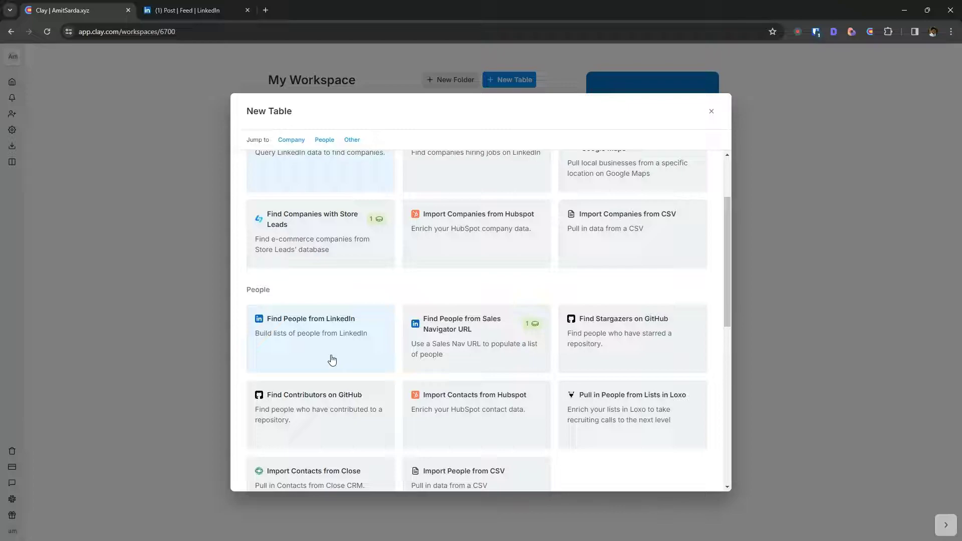
{"action": "scroll", "coordinate": [332, 360], "scroll_direction": "up", "scroll_amount": 2}
{"action": "left_click", "coordinate": [460, 264]}
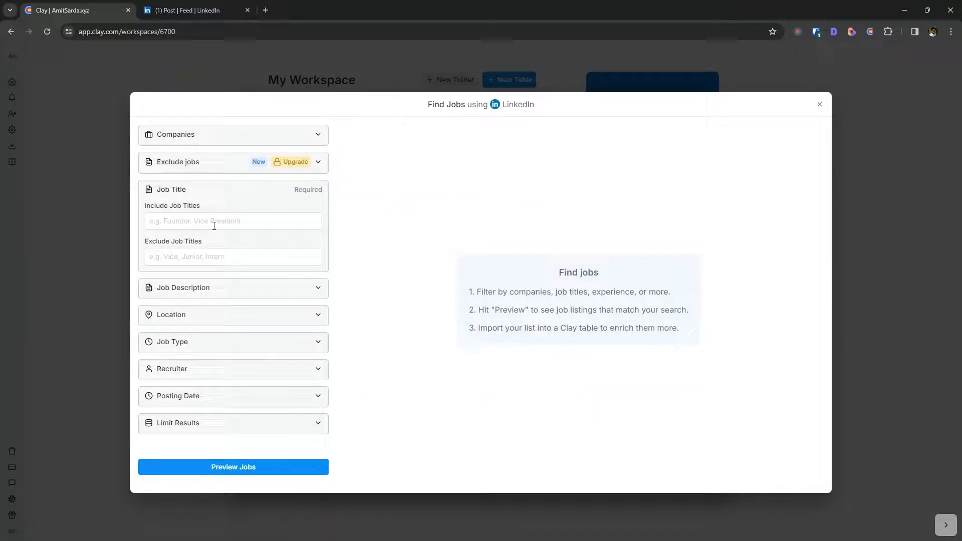
Add Product Analyst and Associate Product Manager as included job titles
{"action": "left_click", "coordinate": [214, 223]}
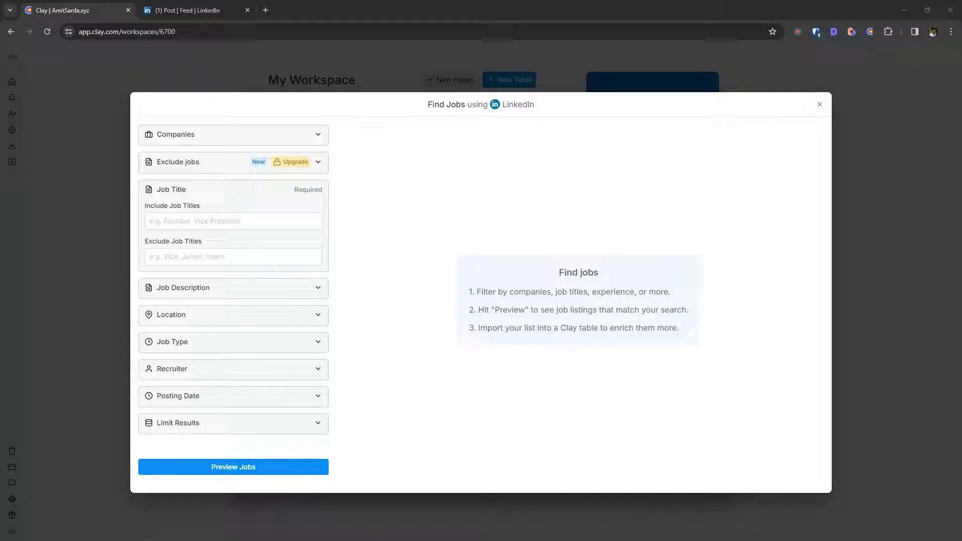
{"action": "left_click", "coordinate": [233, 221]}
{"action": "type", "text": "Product Analyst"}
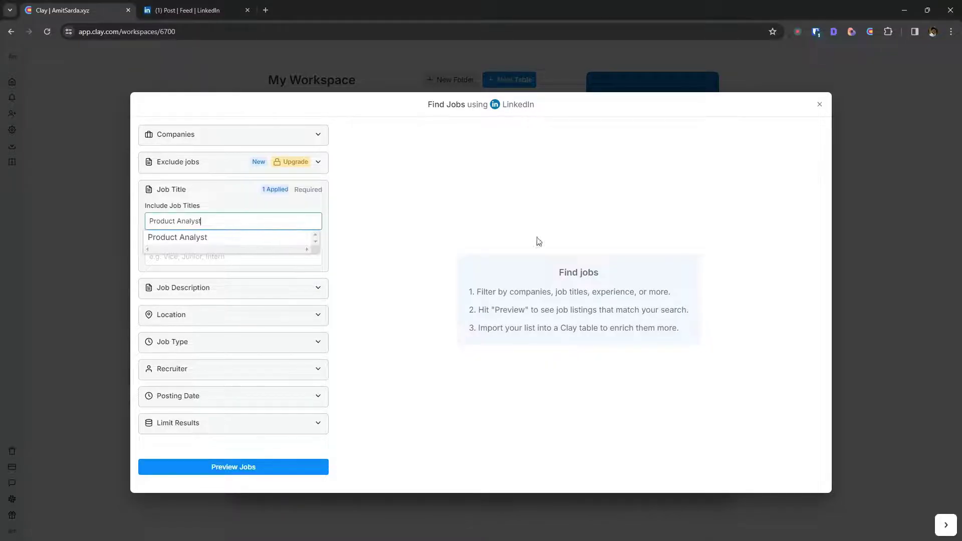
{"action": "left_click", "coordinate": [243, 239]}
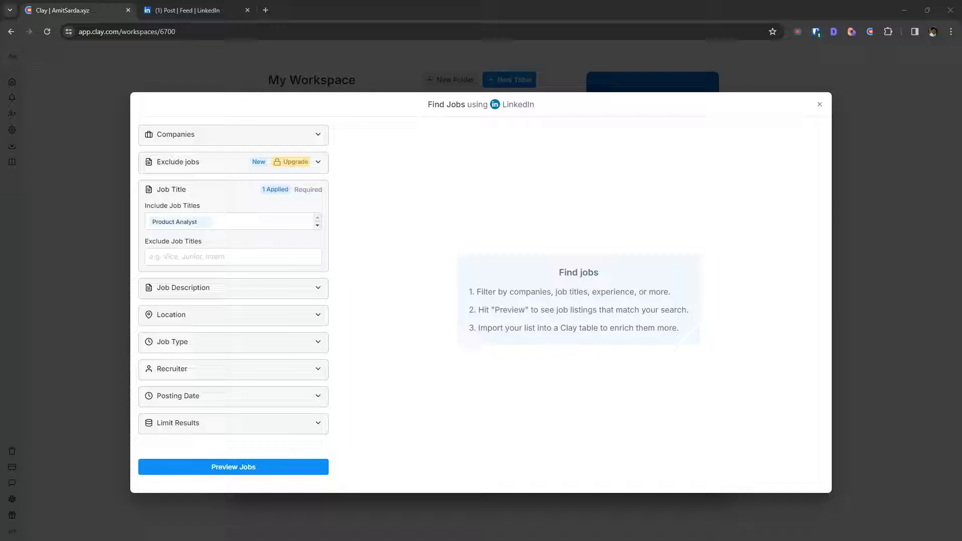
{"action": "left_click", "coordinate": [234, 215]}
{"action": "type", "text": "Associate Product Manager"}
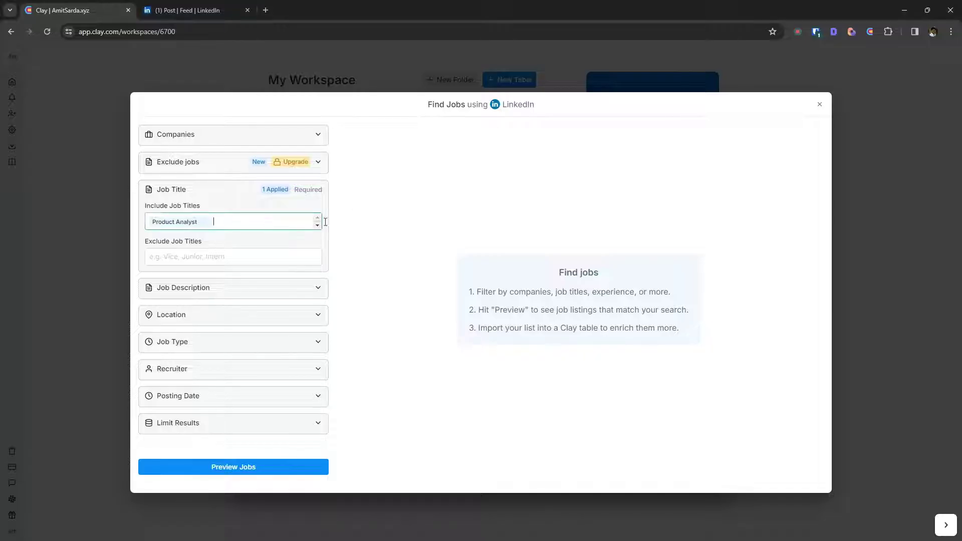
{"action": "left_click", "coordinate": [261, 239]}
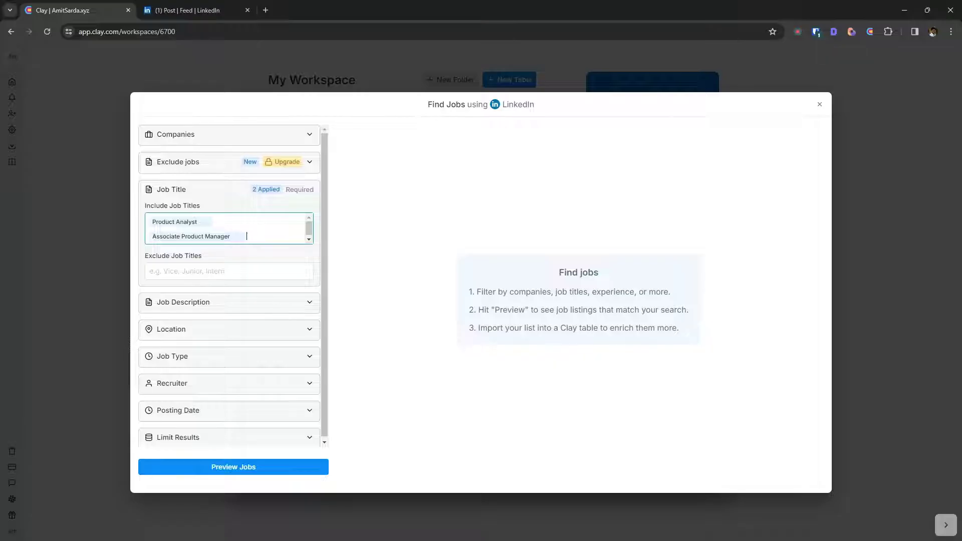
Add Bangalore and Gurgaon as included job locations
{"action": "left_click", "coordinate": [198, 328]}
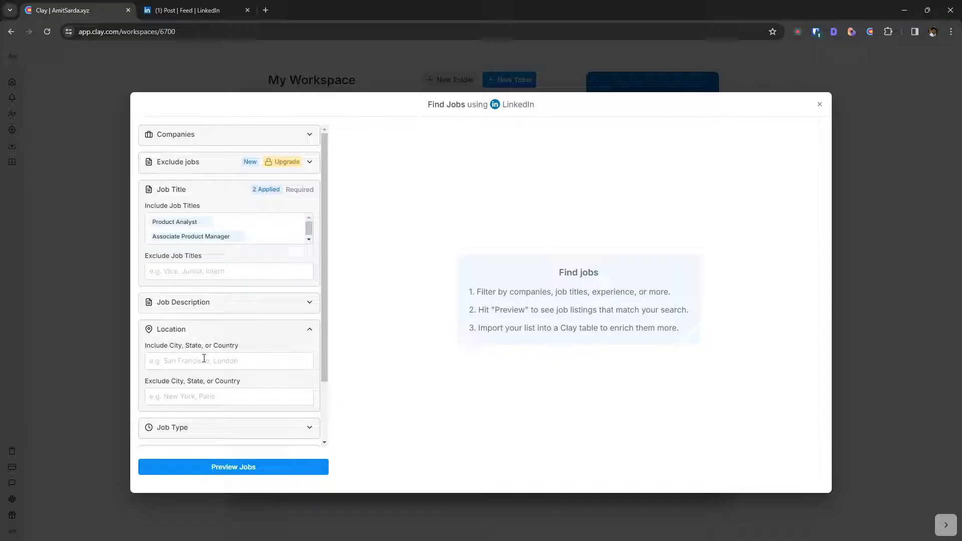
{"action": "left_click", "coordinate": [210, 361]}
{"action": "type", "text": "Bangalore"}
{"action": "key", "text": "Return"}
{"action": "type", "text": "Gurgaon"}
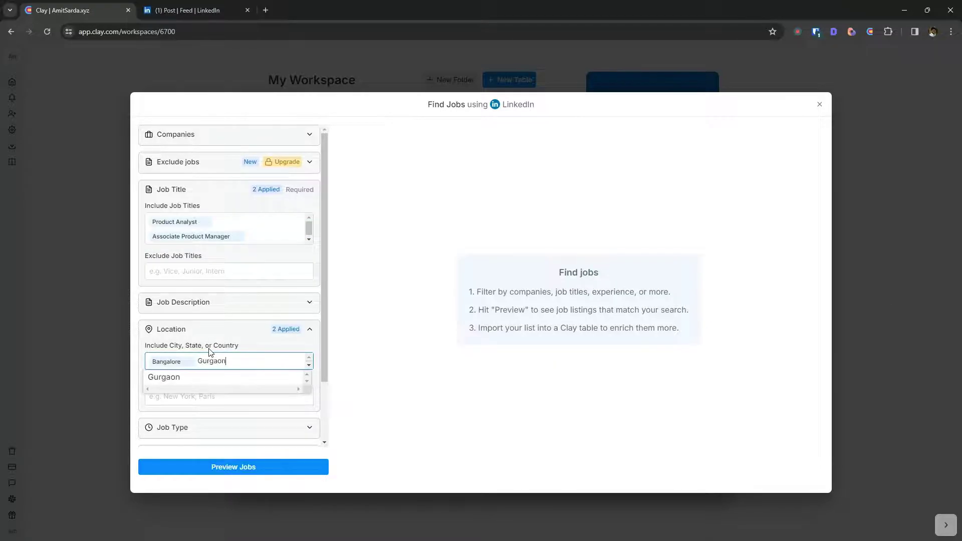
{"action": "key", "text": "Return"}
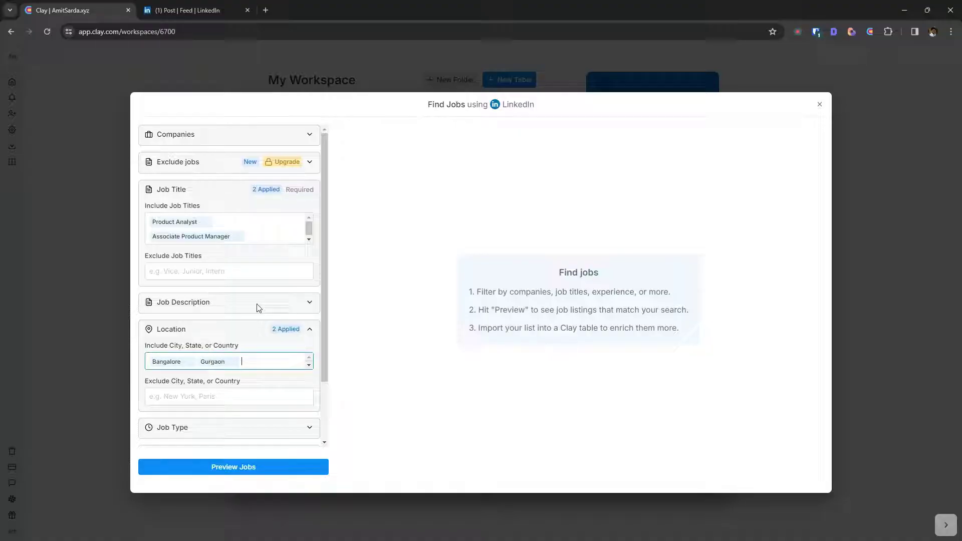
Restrict the employment types to Full-time and Contract
{"action": "scroll", "coordinate": [271, 253], "scroll_direction": "down", "scroll_amount": 2}
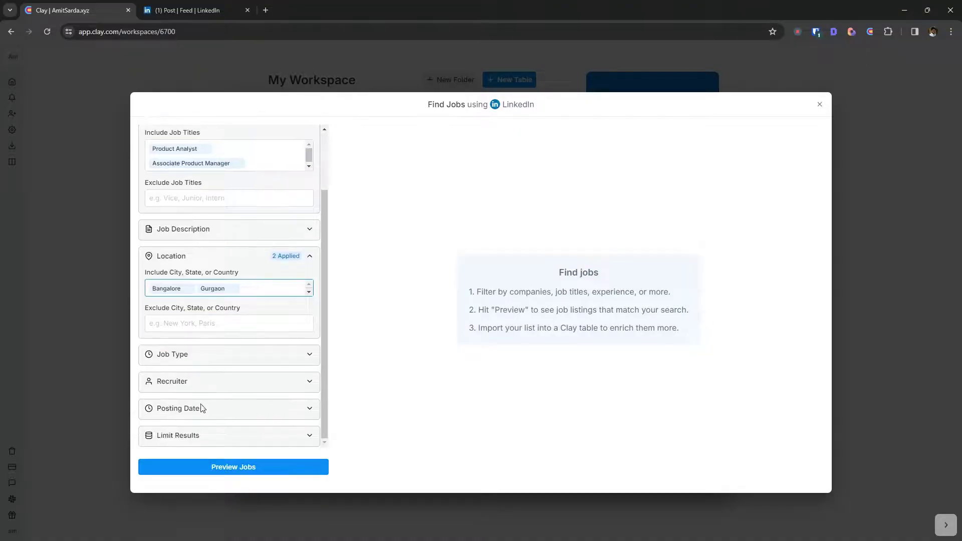
{"action": "left_click", "coordinate": [252, 356]}
{"action": "left_click", "coordinate": [226, 387]}
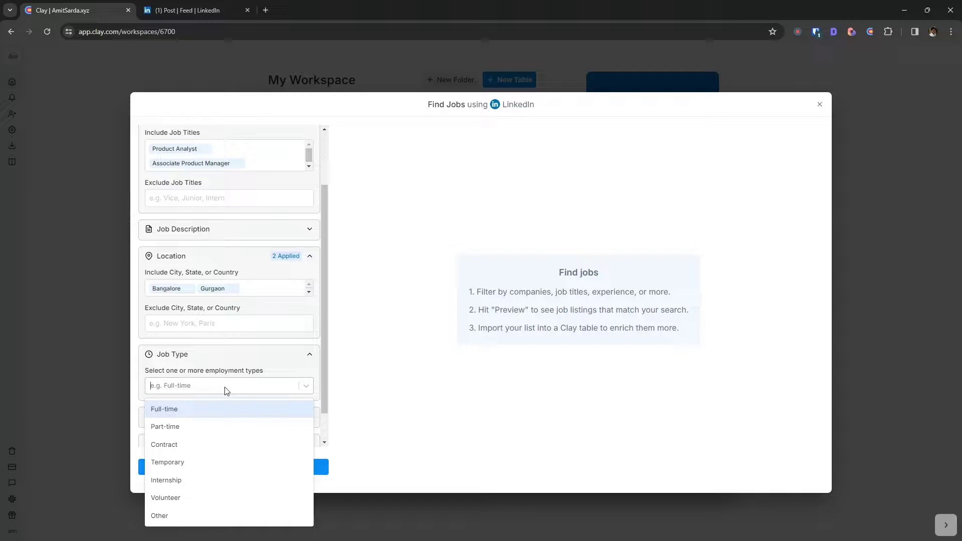
{"action": "left_click", "coordinate": [203, 405]}
{"action": "left_click", "coordinate": [211, 434]}
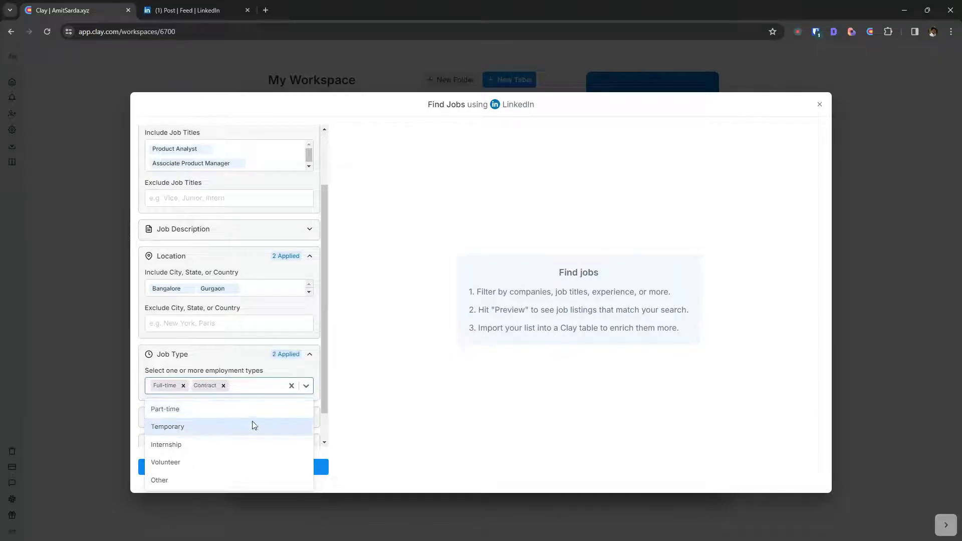
{"action": "left_click", "coordinate": [267, 384]}
Require postings that list a recruiter
{"action": "scroll", "coordinate": [208, 397], "scroll_direction": "down", "scroll_amount": 1}
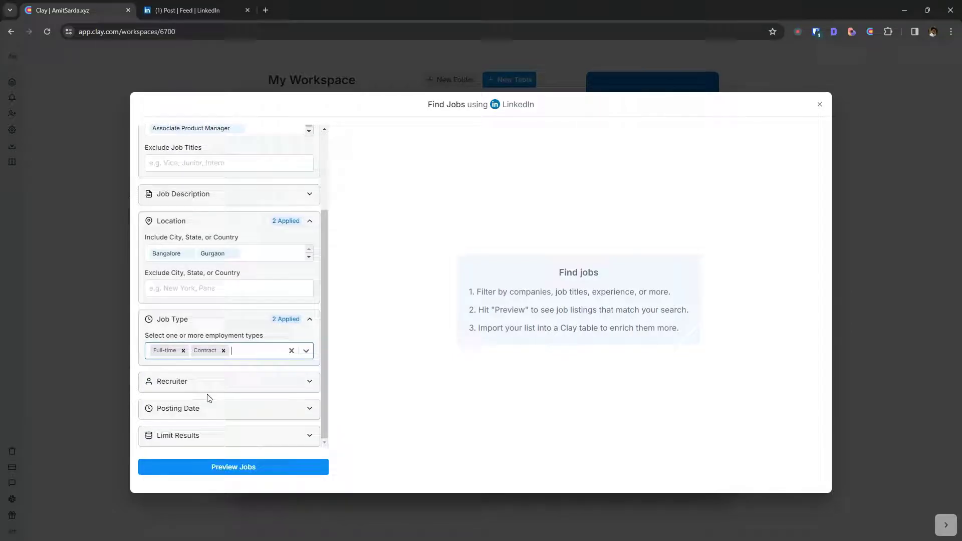
{"action": "left_click", "coordinate": [241, 387]}
{"action": "scroll", "coordinate": [243, 389], "scroll_direction": "down", "scroll_amount": 1}
{"action": "left_click", "coordinate": [256, 384]}
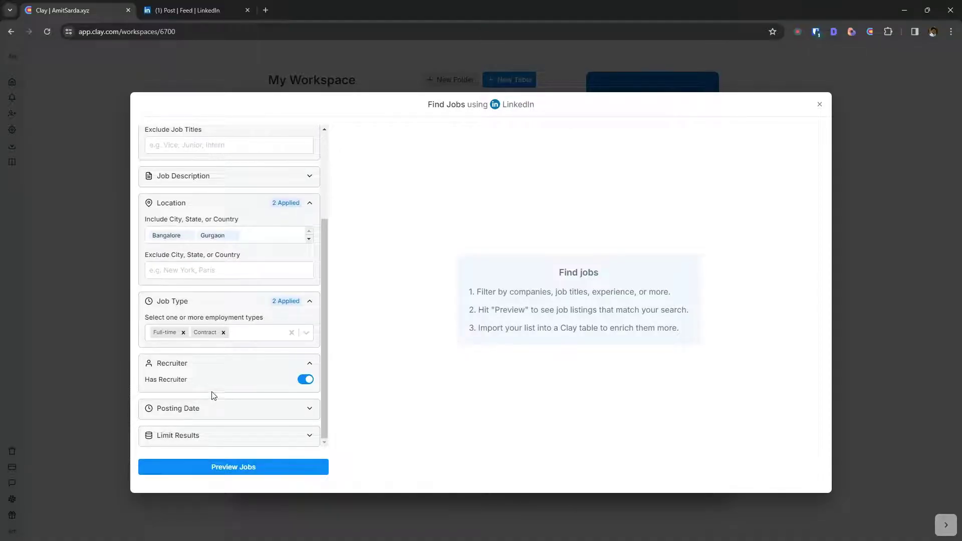
Limit results to jobs posted within the last 15 days
{"action": "left_click", "coordinate": [197, 408]}
{"action": "scroll", "coordinate": [235, 389], "scroll_direction": "down", "scroll_amount": 2}
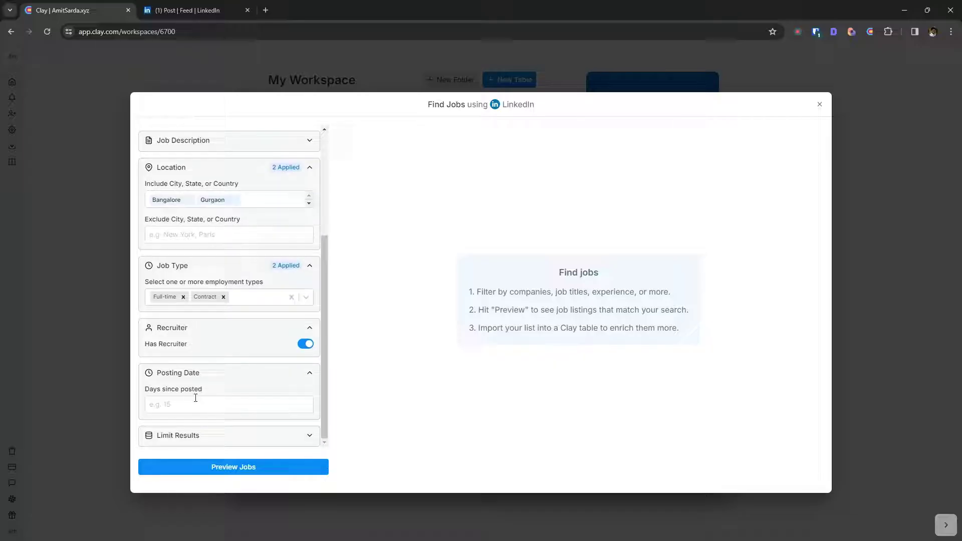
{"action": "left_click", "coordinate": [249, 398]}
{"action": "type", "text": "15"}
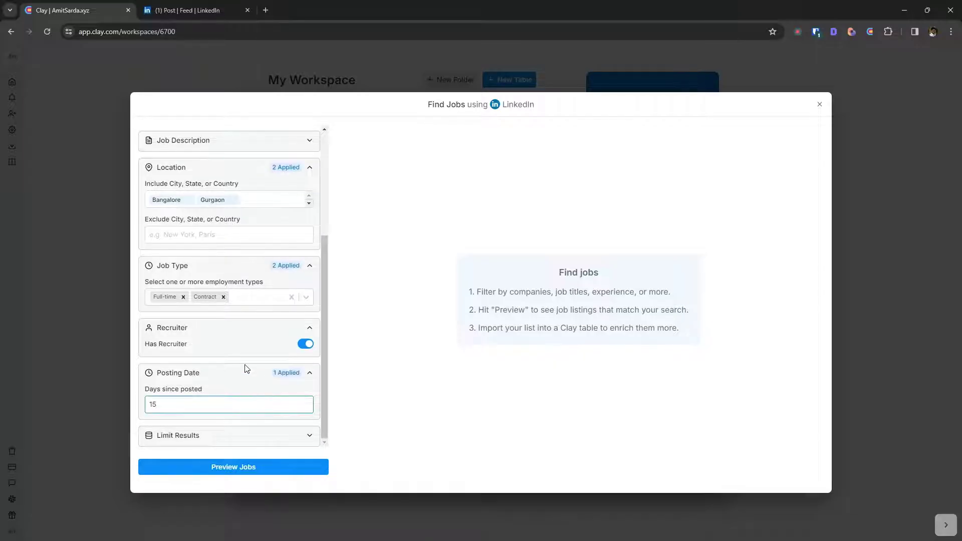
{"action": "scroll", "coordinate": [247, 357], "scroll_direction": "up", "scroll_amount": 1}
{"action": "scroll", "coordinate": [248, 357], "scroll_direction": "up", "scroll_amount": 3}
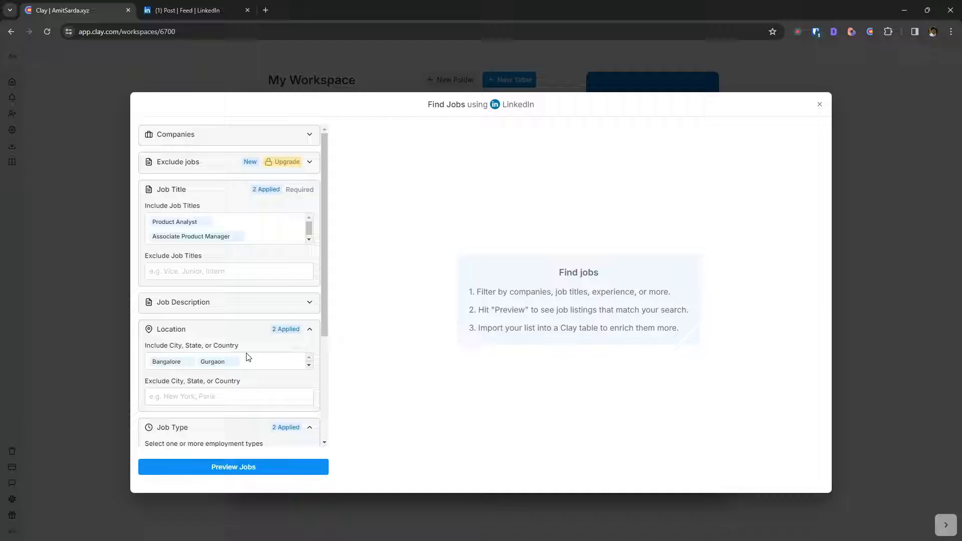
{"action": "scroll", "coordinate": [248, 357], "scroll_direction": "down", "scroll_amount": 3}
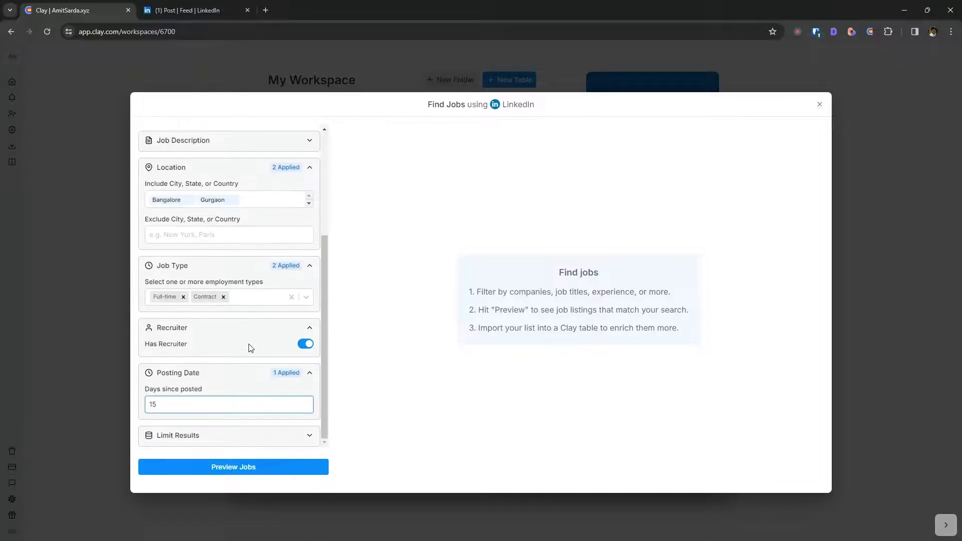
Cap the search at 10 results and generate the jobs preview
{"action": "left_click", "coordinate": [199, 437]}
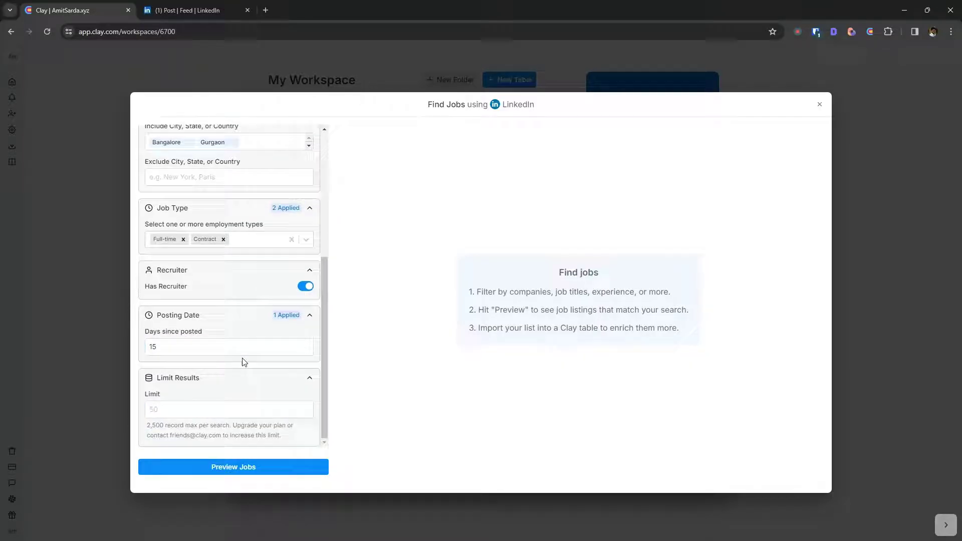
{"action": "left_click", "coordinate": [190, 411]}
{"action": "type", "text": "10"}
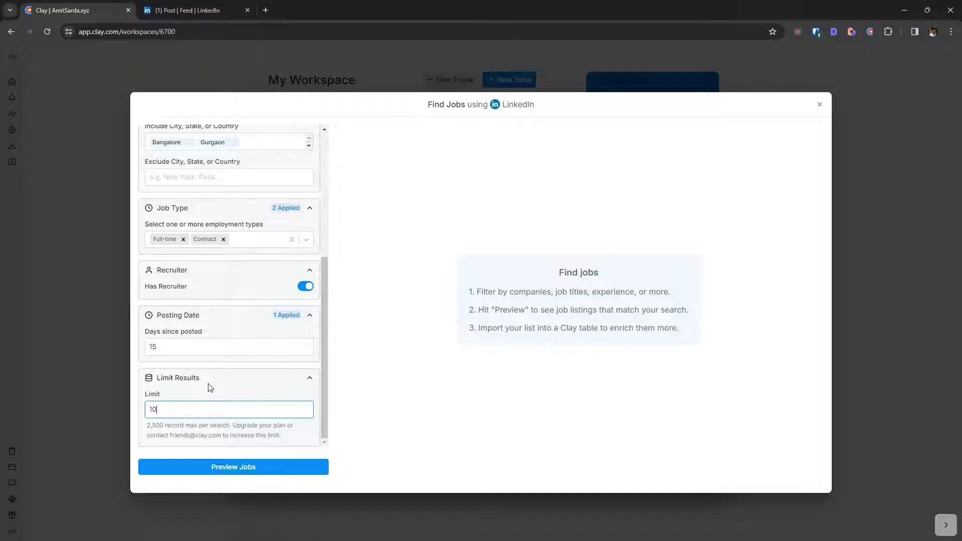
{"action": "scroll", "coordinate": [241, 253], "scroll_direction": "up", "scroll_amount": 4}
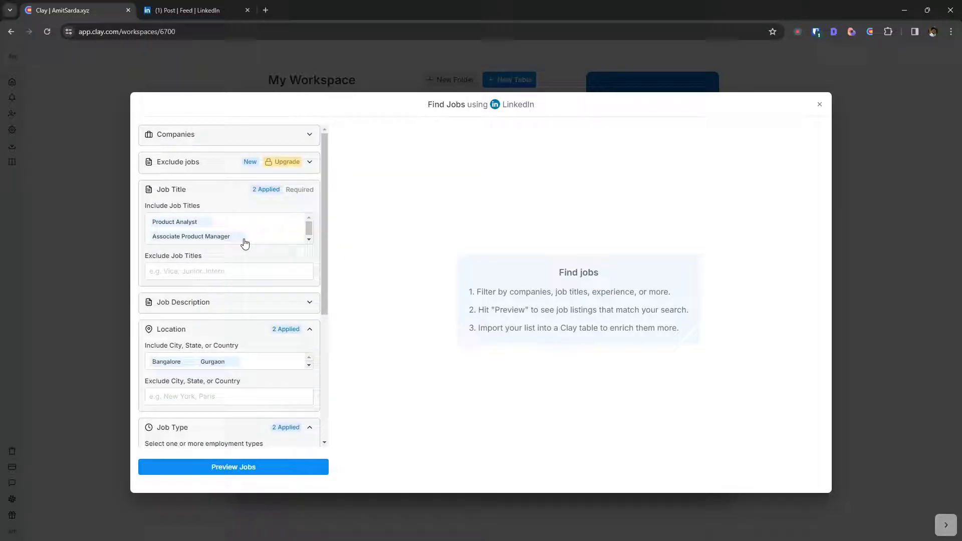
{"action": "scroll", "coordinate": [232, 355], "scroll_direction": "down", "scroll_amount": 4}
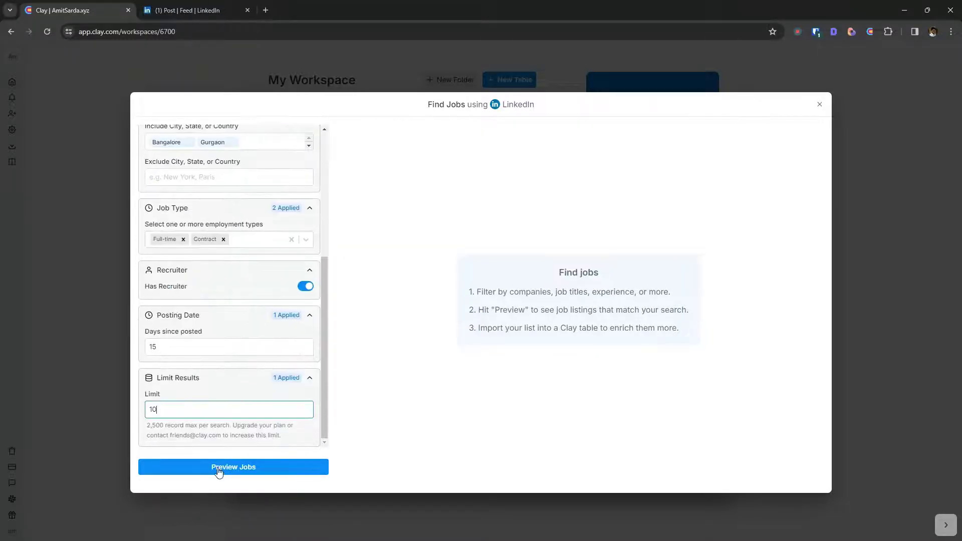
{"action": "left_click", "coordinate": [235, 467]}
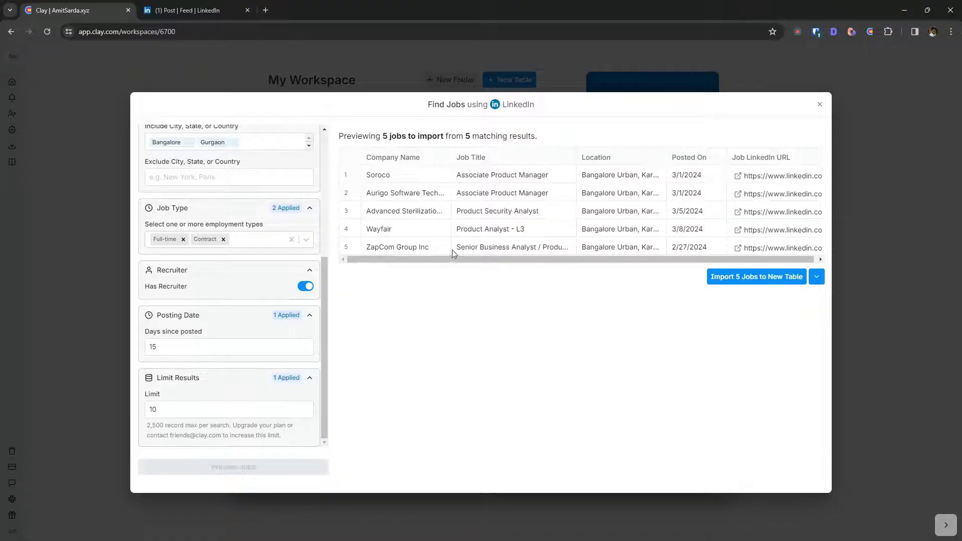
Scroll across the 5-job preview to review company, title, location and posting date
{"action": "left_click_drag", "start_coordinate": [453, 258], "coordinate": [586, 261]}
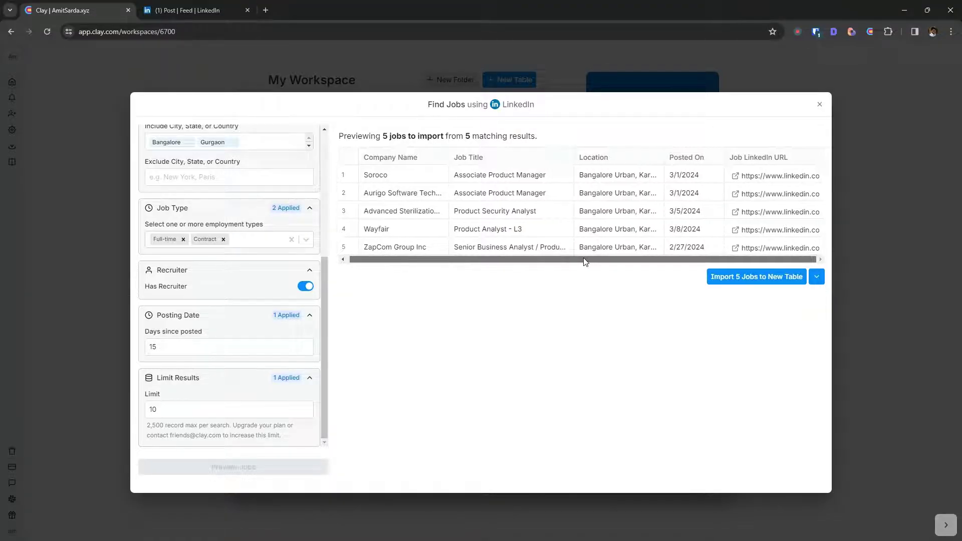
Open each of the five previewed job postings on LinkedIn in its own tab
{"action": "left_click", "coordinate": [736, 176]}
{"action": "left_click", "coordinate": [113, 7]}
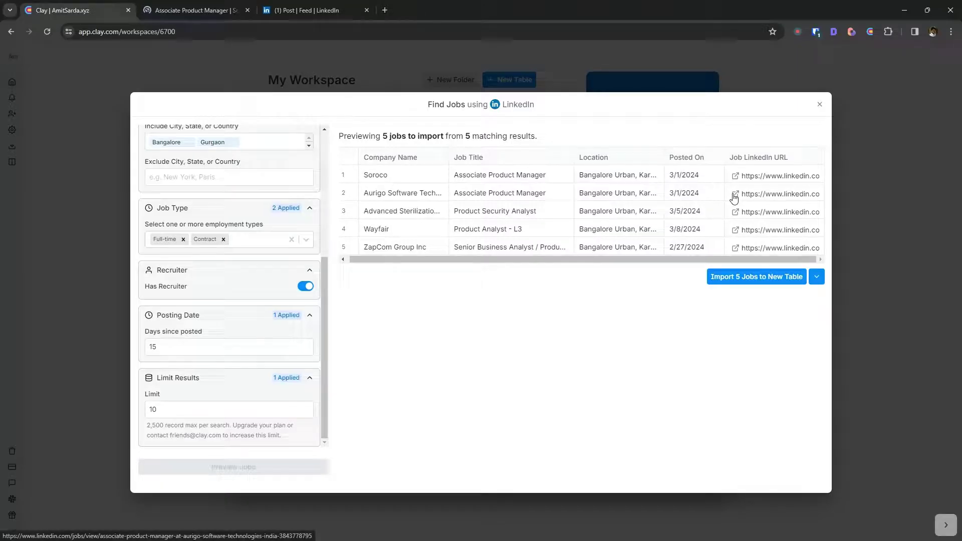
{"action": "left_click", "coordinate": [735, 195]}
{"action": "left_click", "coordinate": [114, 7]}
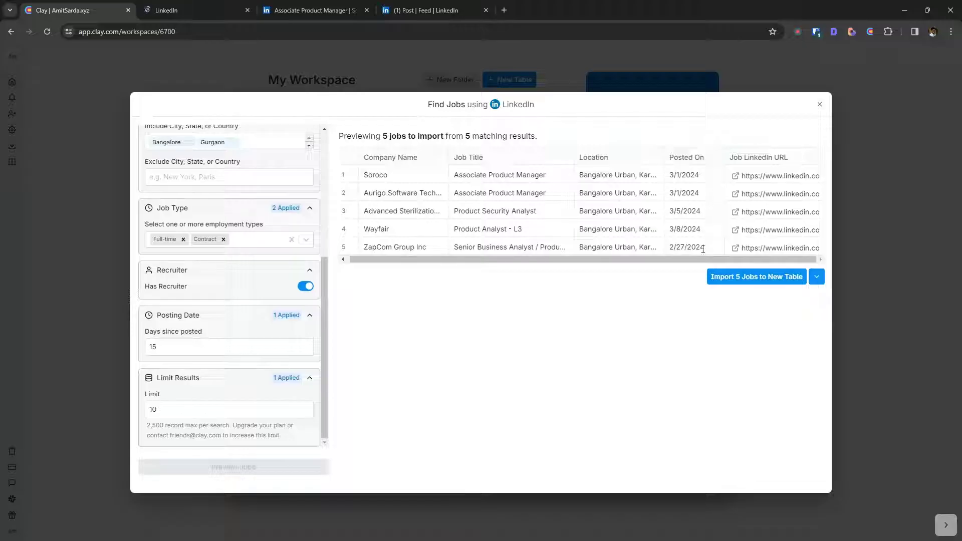
{"action": "left_click", "coordinate": [735, 212]}
{"action": "left_click", "coordinate": [92, 8]}
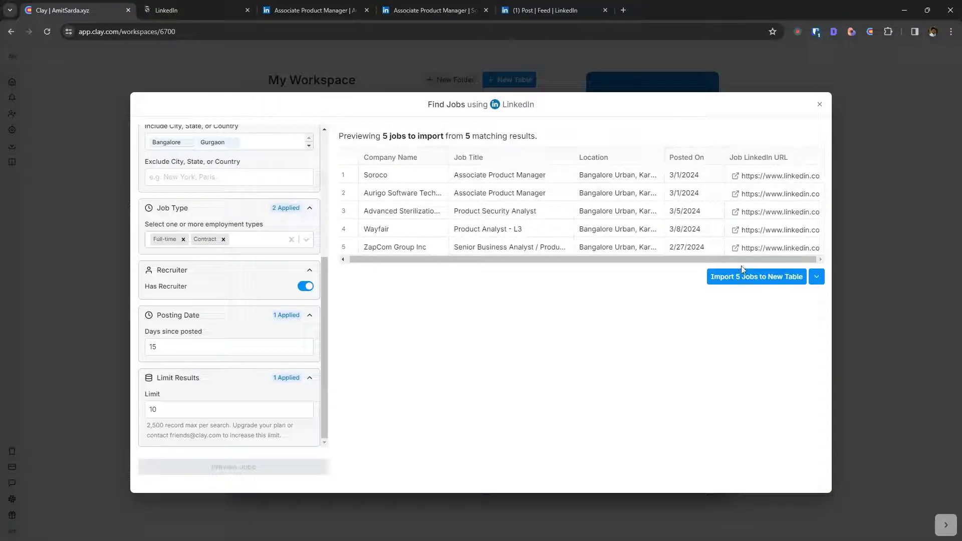
{"action": "left_click", "coordinate": [736, 230]}
{"action": "left_click", "coordinate": [85, 7]}
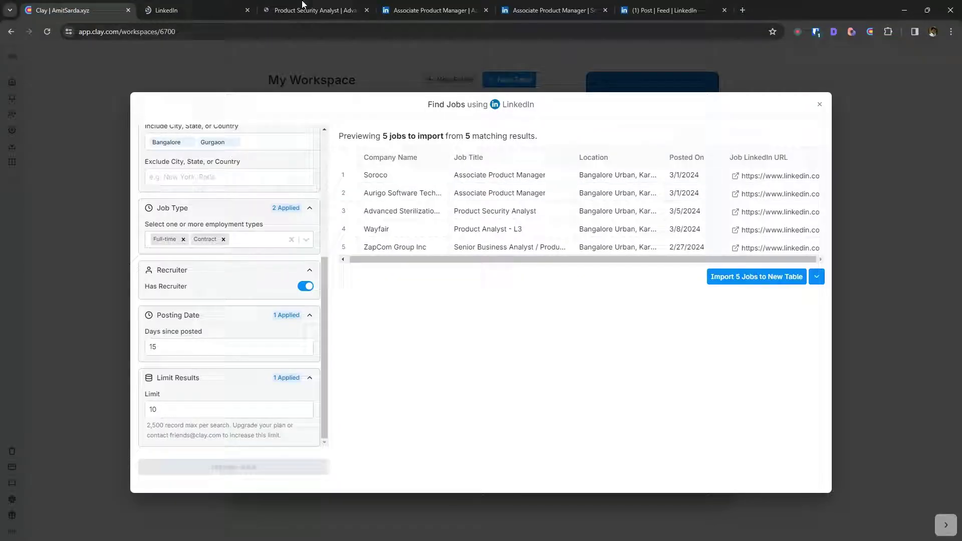
{"action": "left_click", "coordinate": [735, 249]}
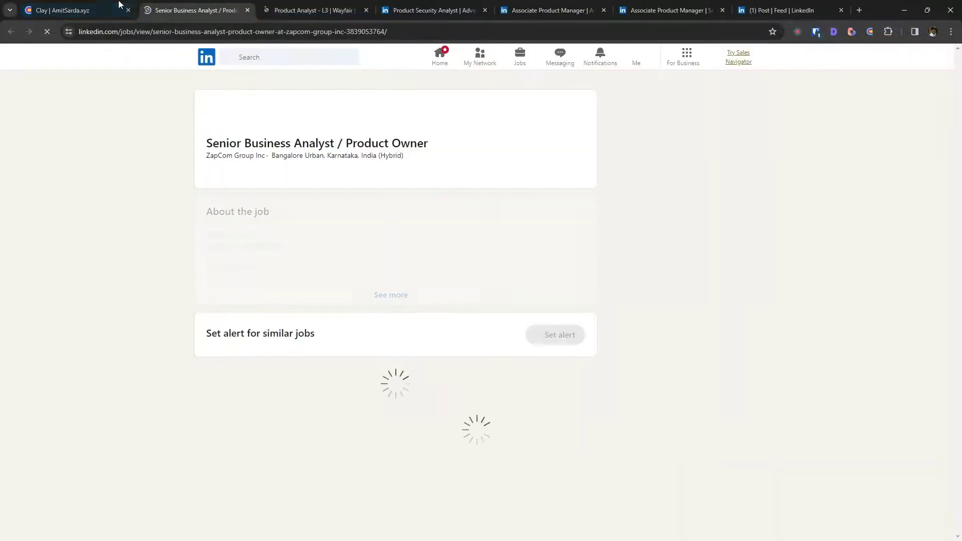
{"action": "left_click", "coordinate": [85, 8]}
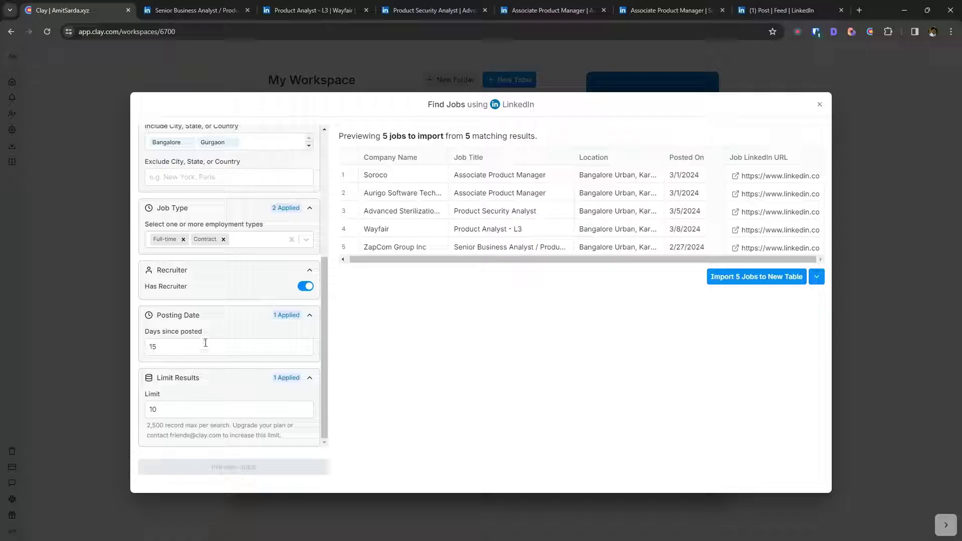
Review the ZapCom job posting on LinkedIn, then return to the Clay preview
{"action": "scroll", "coordinate": [231, 296], "scroll_direction": "up", "scroll_amount": 4}
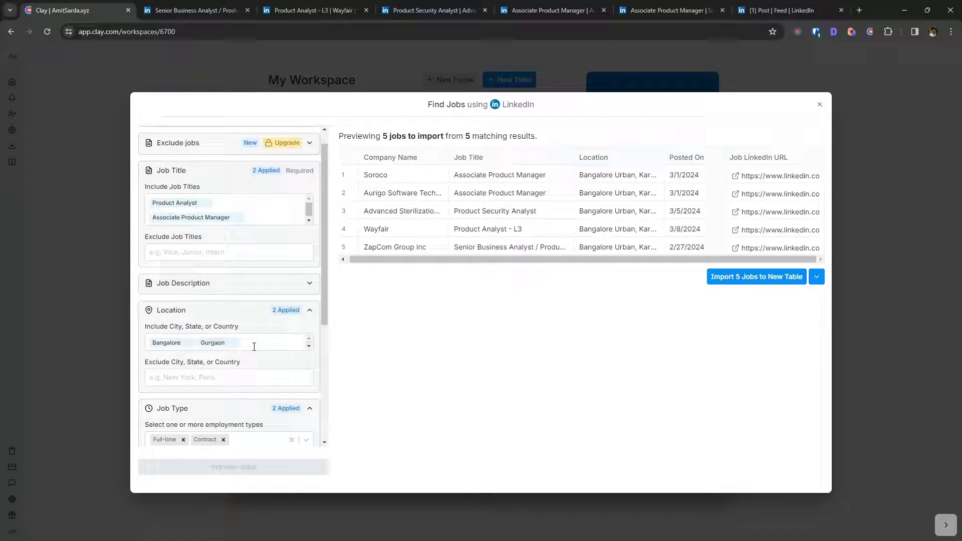
{"action": "scroll", "coordinate": [256, 347], "scroll_direction": "up", "scroll_amount": 1}
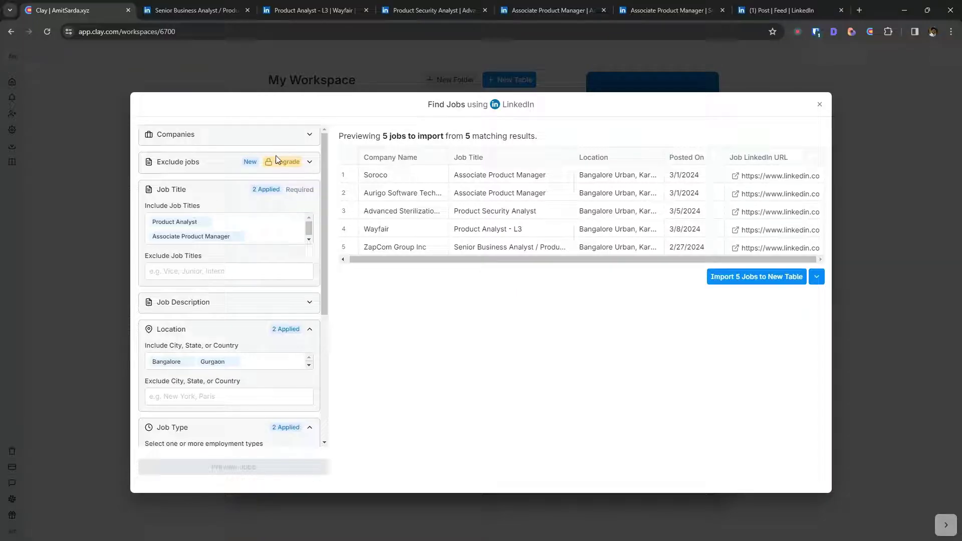
{"action": "scroll", "coordinate": [275, 353], "scroll_direction": "down", "scroll_amount": 5}
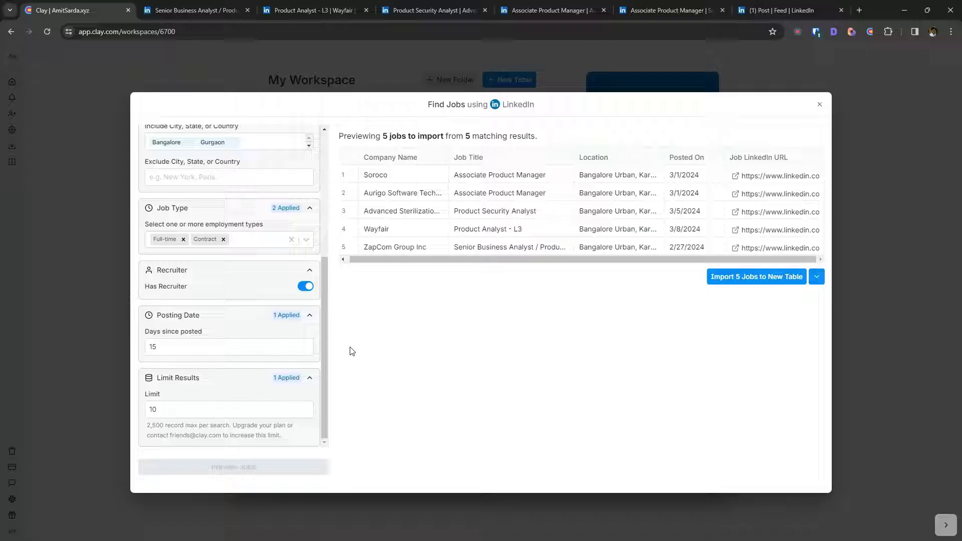
{"action": "left_click", "coordinate": [193, 10]}
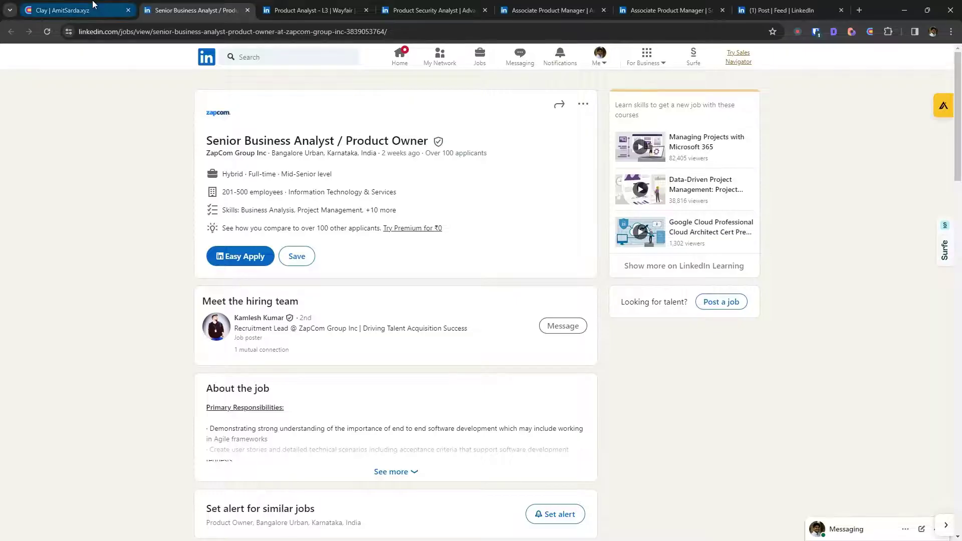
{"action": "left_click", "coordinate": [118, 10]}
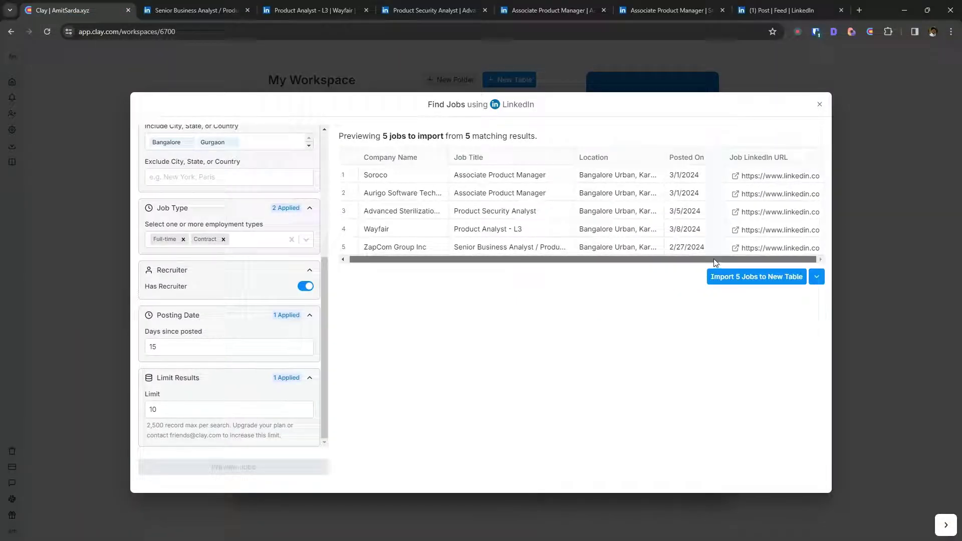
Import the 5 jobs into a new Find Jobs table and widen the Company Name column
{"action": "left_click", "coordinate": [754, 276]}
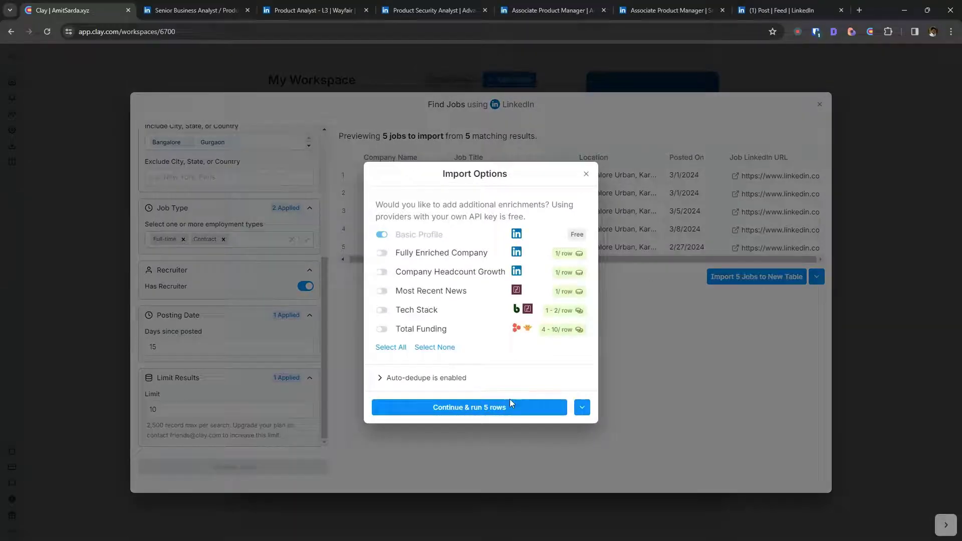
{"action": "left_click", "coordinate": [468, 410]}
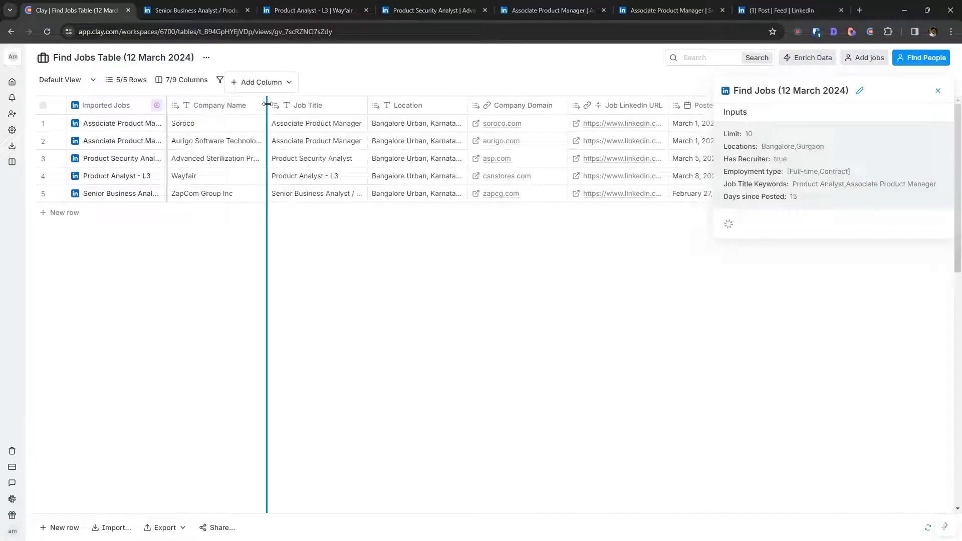
{"action": "left_click_drag", "start_coordinate": [268, 105], "coordinate": [302, 105]}
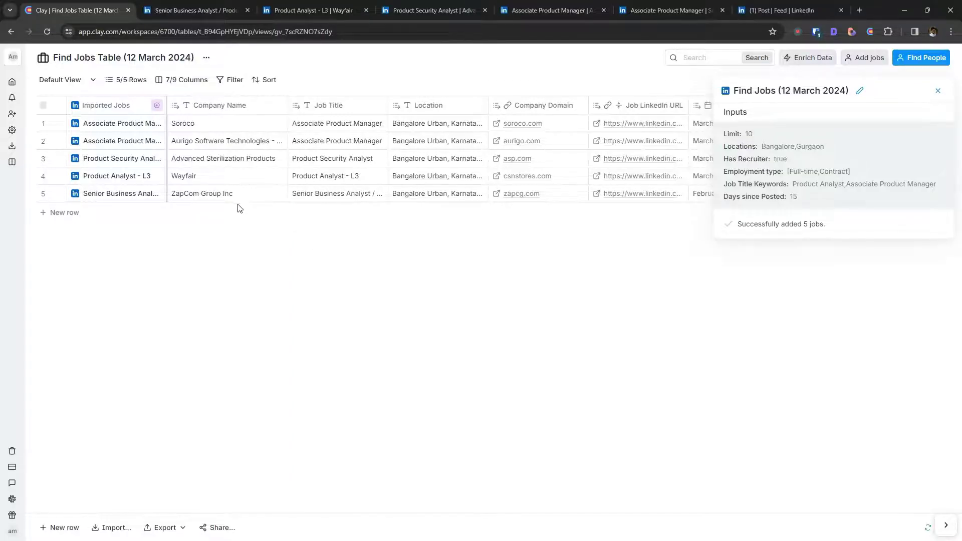
Close the details panel and add an Enrich Company column
{"action": "left_click", "coordinate": [938, 91]}
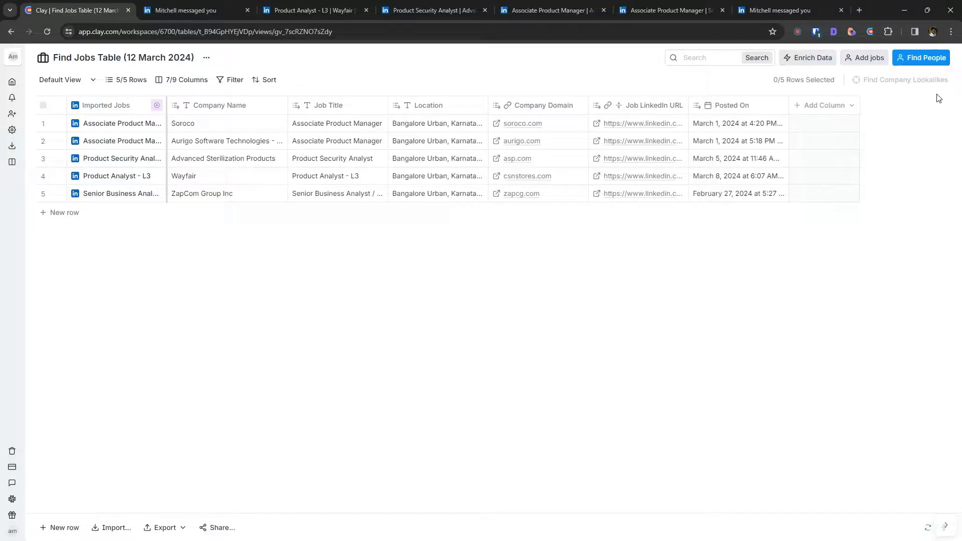
{"action": "left_click", "coordinate": [801, 111]}
{"action": "left_click", "coordinate": [808, 361]}
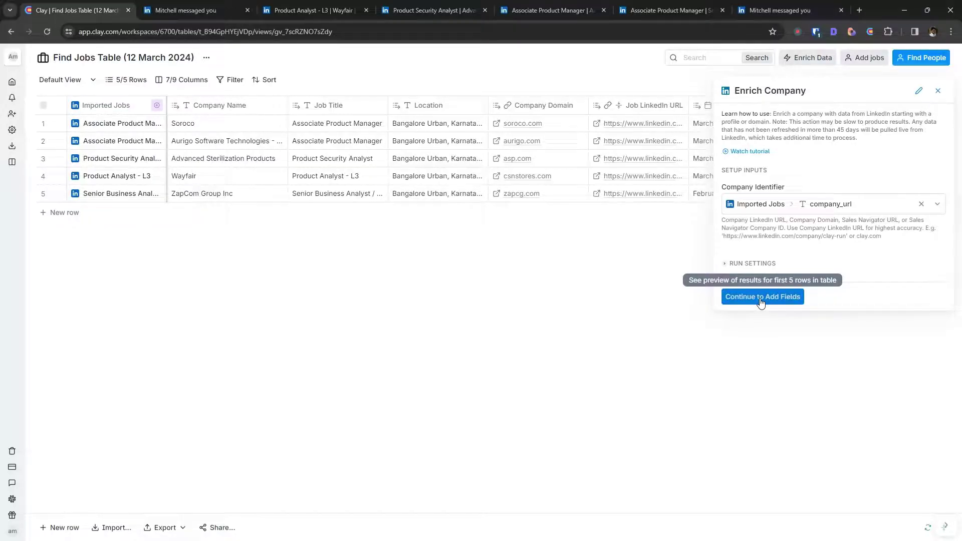
{"action": "left_click", "coordinate": [761, 299]}
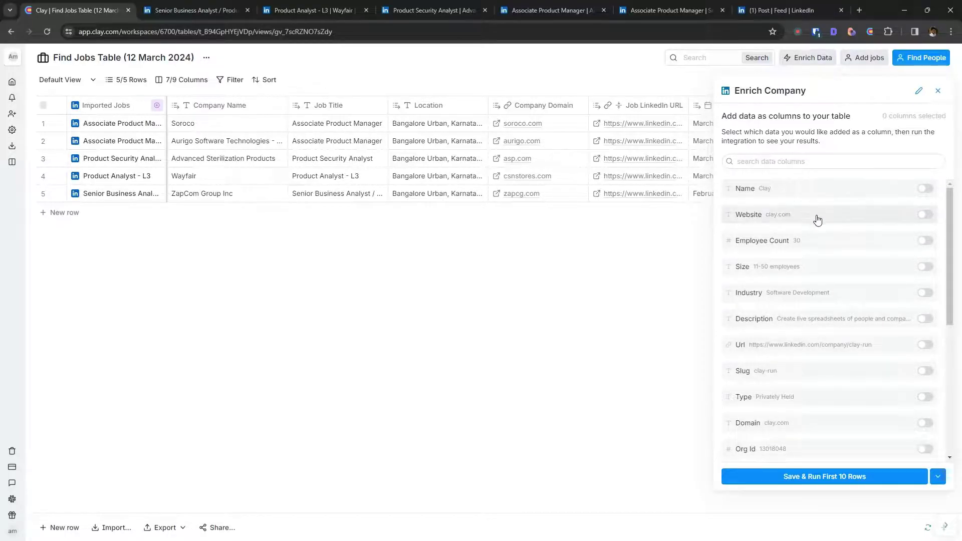
Include the Employee Count, Size, Industry, Description and Type company fields
{"action": "left_click", "coordinate": [926, 241]}
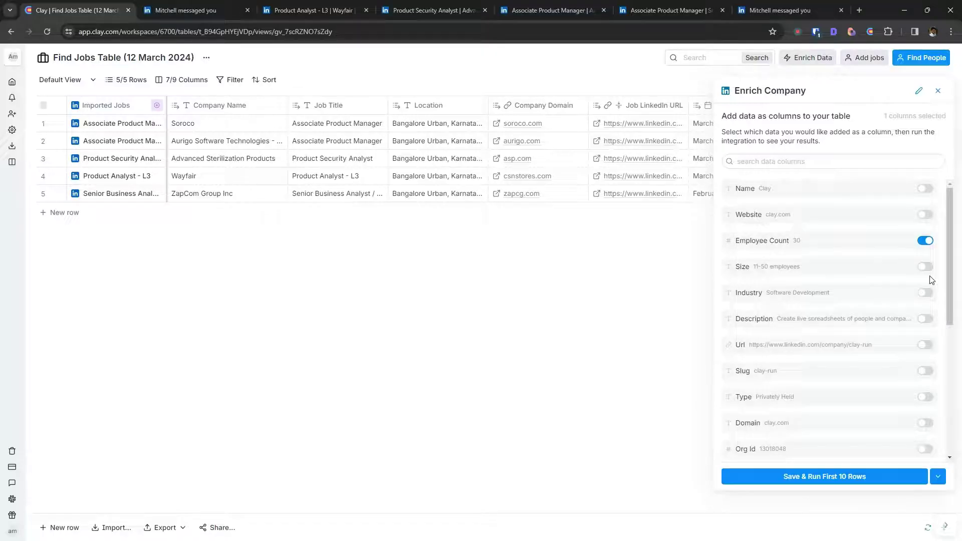
{"action": "left_click", "coordinate": [924, 268]}
{"action": "left_click", "coordinate": [924, 292]}
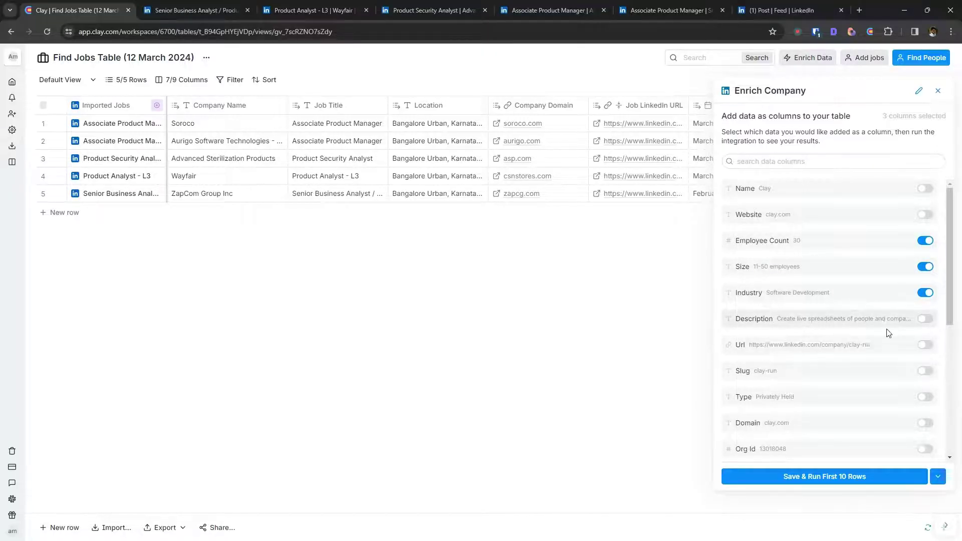
{"action": "left_click", "coordinate": [924, 319]}
{"action": "scroll", "coordinate": [867, 329], "scroll_direction": "down", "scroll_amount": 2}
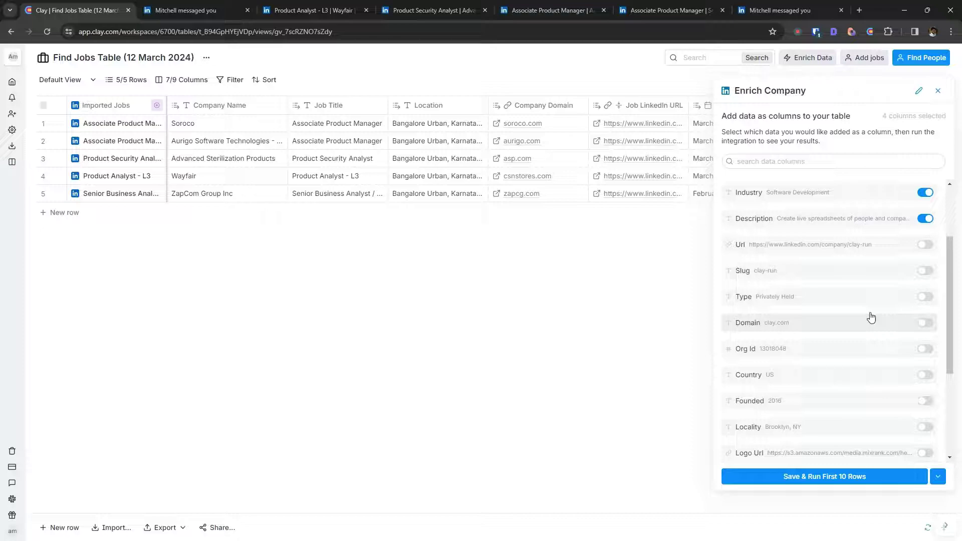
{"action": "left_click", "coordinate": [926, 296]}
Add Country, Founded, Locality and Follower Count fields, then save and run the enrichment
{"action": "scroll", "coordinate": [902, 345], "scroll_direction": "down", "scroll_amount": 2}
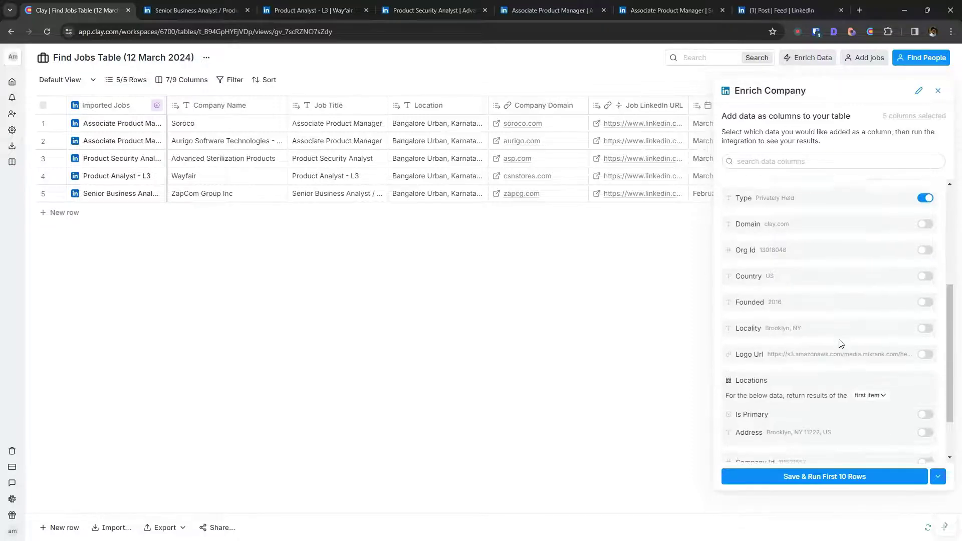
{"action": "left_click", "coordinate": [925, 275]}
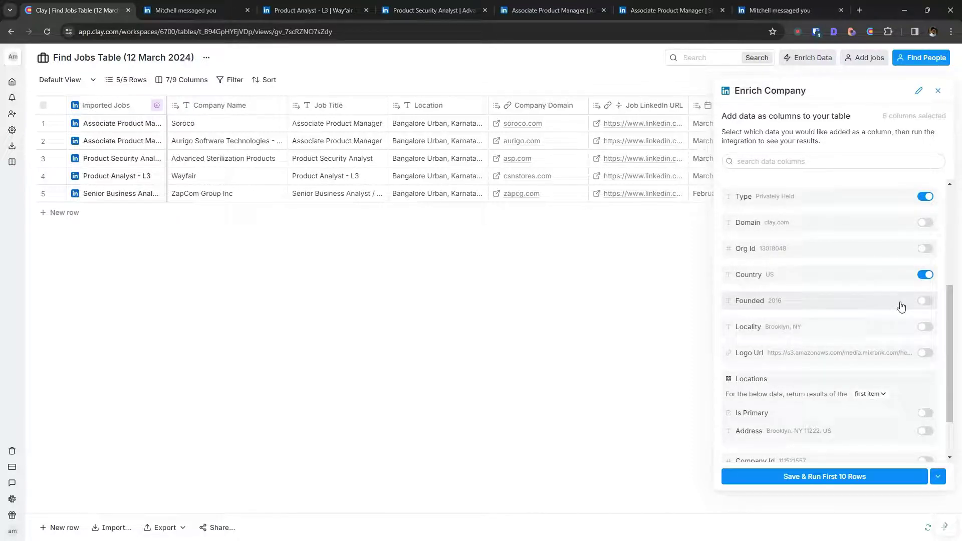
{"action": "left_click", "coordinate": [925, 301]}
{"action": "scroll", "coordinate": [874, 320], "scroll_direction": "down", "scroll_amount": 1}
{"action": "left_click", "coordinate": [925, 264]}
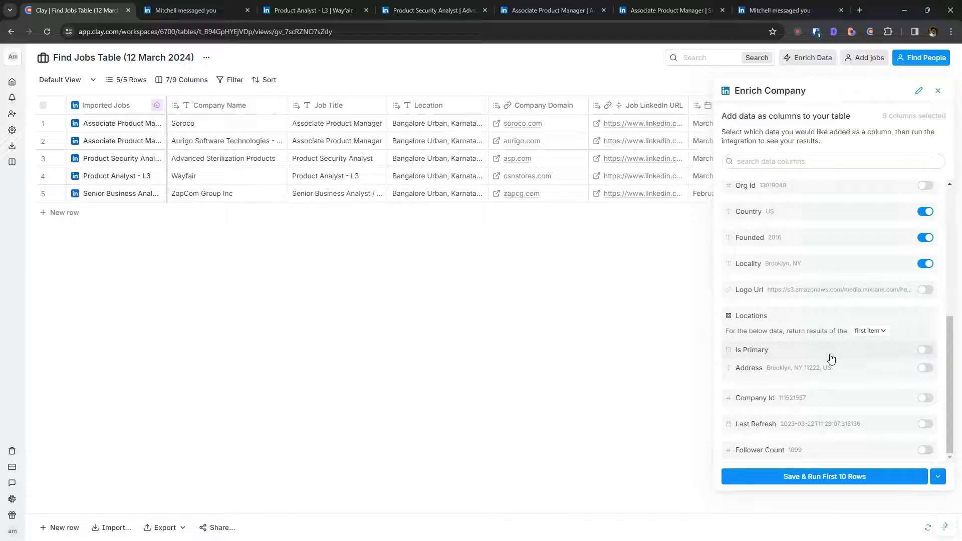
{"action": "left_click", "coordinate": [926, 450]}
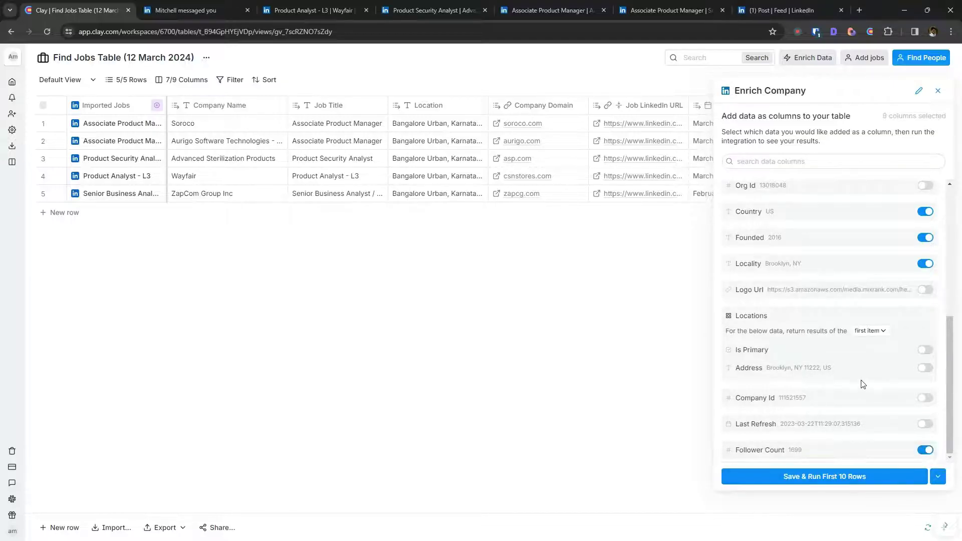
{"action": "scroll", "coordinate": [802, 396], "scroll_direction": "up", "scroll_amount": 5}
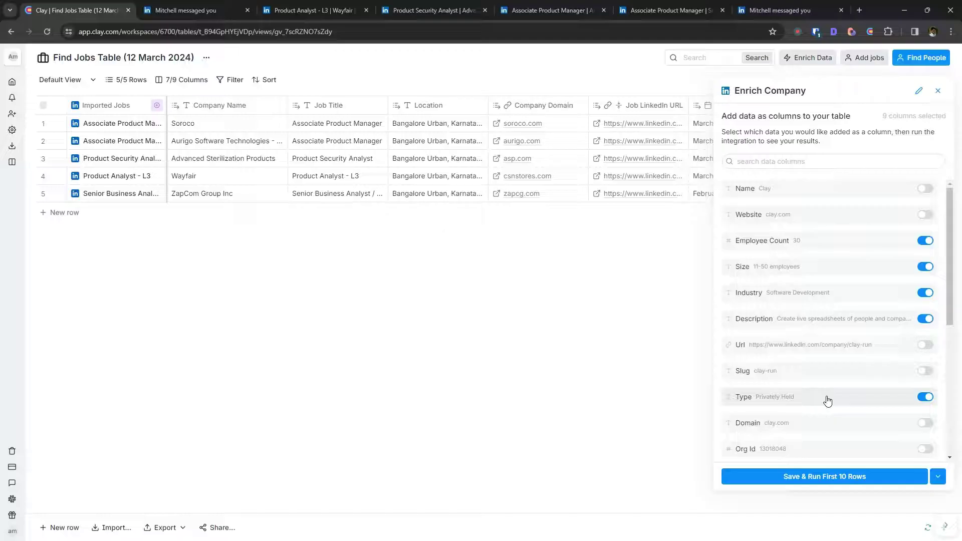
{"action": "left_click", "coordinate": [840, 479]}
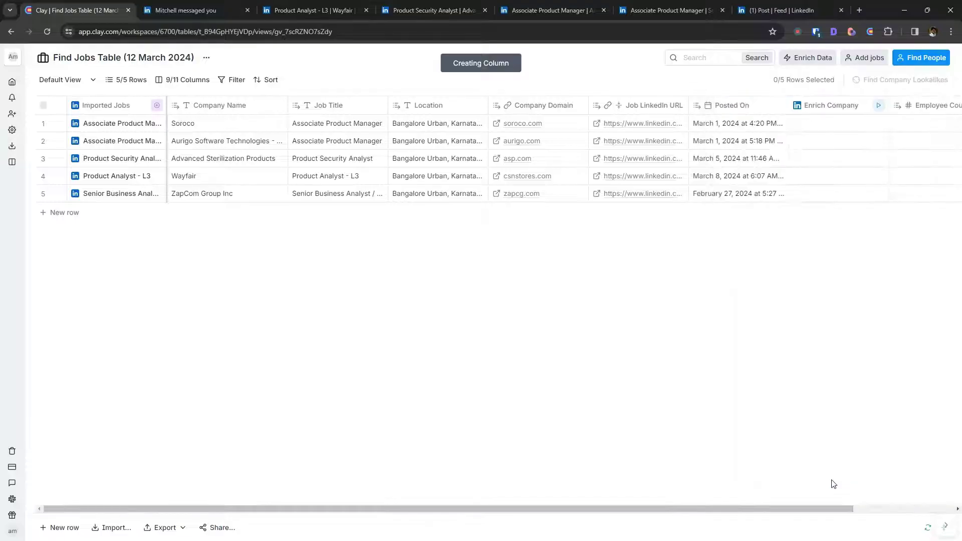
{"action": "left_click_drag", "start_coordinate": [747, 507], "coordinate": [479, 519]}
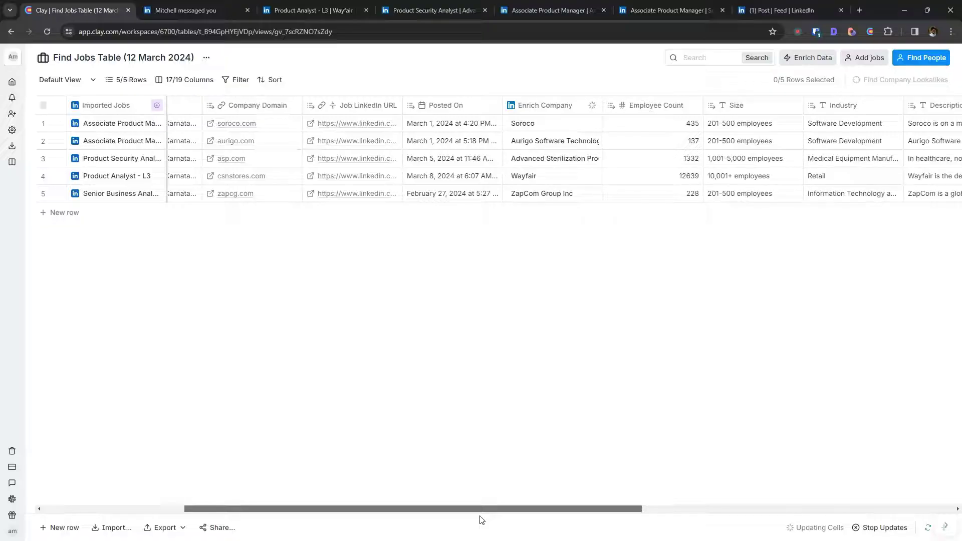
{"action": "left_click_drag", "start_coordinate": [480, 519], "coordinate": [523, 515]}
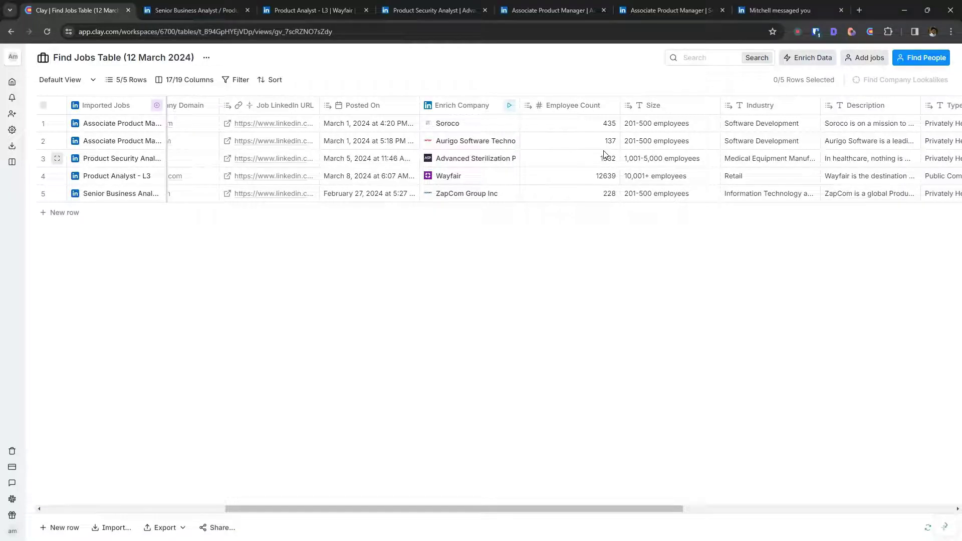
{"action": "left_click_drag", "start_coordinate": [664, 509], "coordinate": [915, 519]}
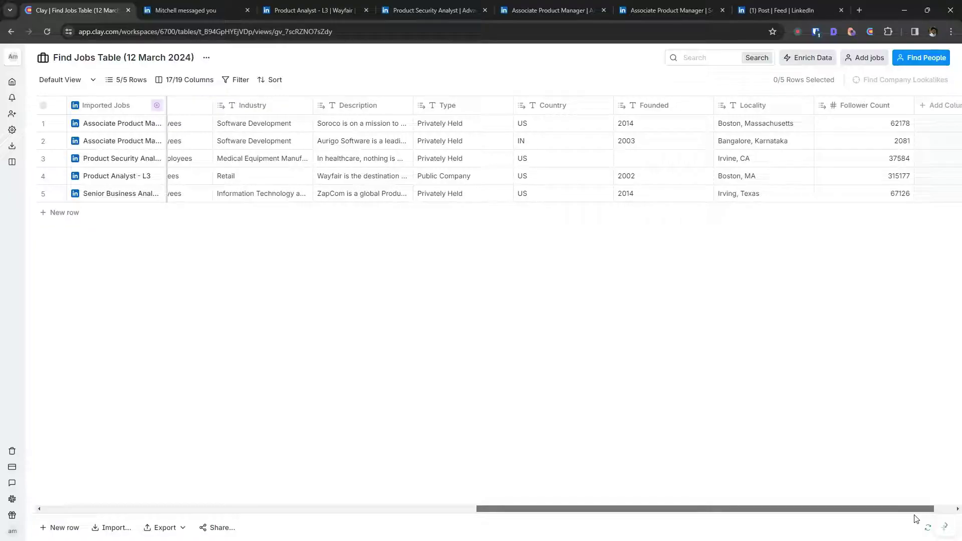
{"action": "left_click_drag", "start_coordinate": [928, 522], "coordinate": [958, 513]}
{"action": "left_click_drag", "start_coordinate": [757, 509], "coordinate": [305, 511]}
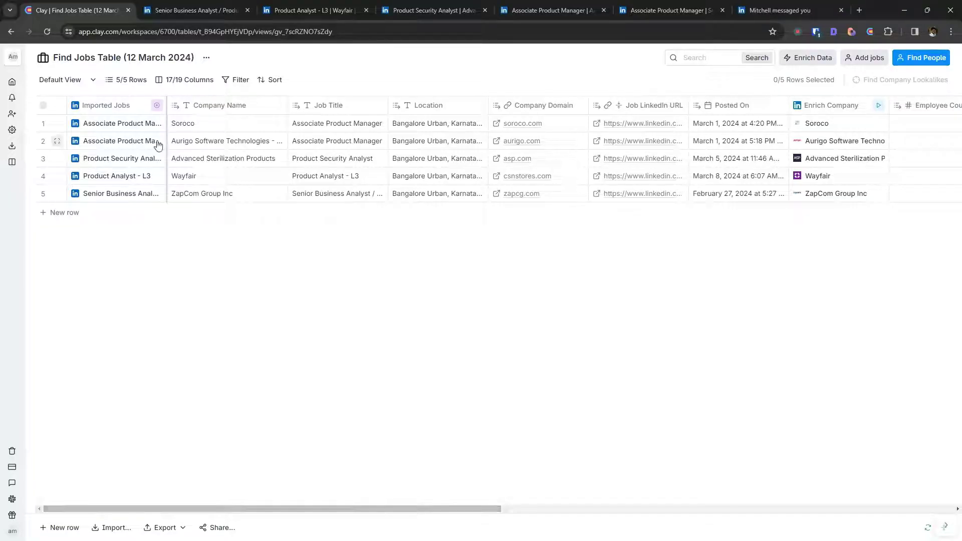
From row 1's Imported Jobs details, create Recruiter Url and Recruiter Name columns
{"action": "left_click", "coordinate": [119, 128]}
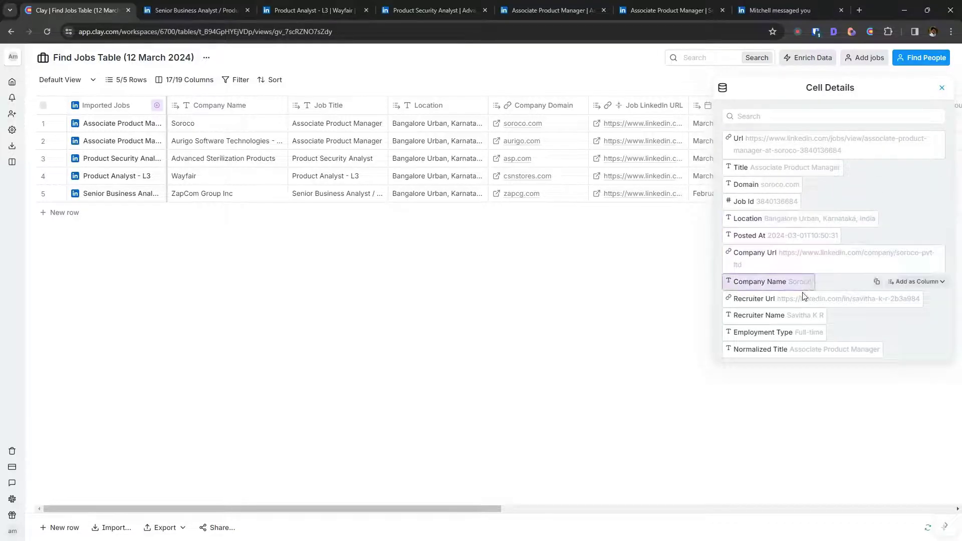
{"action": "left_click", "coordinate": [899, 300]}
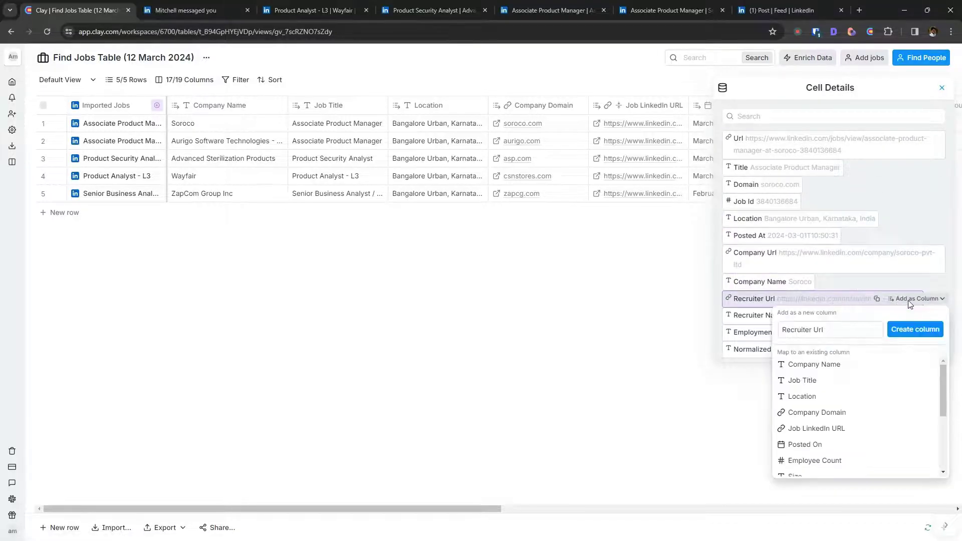
{"action": "left_click", "coordinate": [910, 332]}
{"action": "mouse_move", "coordinate": [881, 319]}
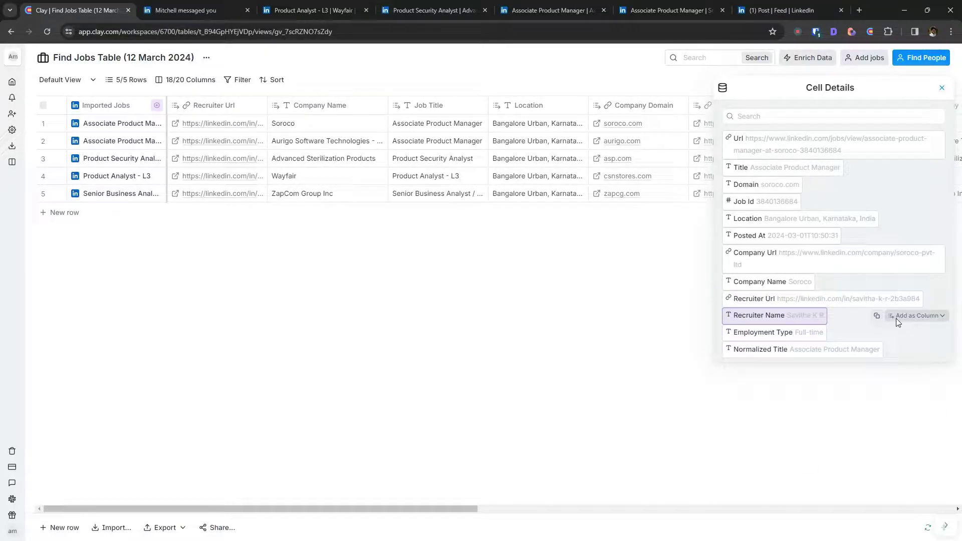
{"action": "left_click", "coordinate": [898, 317]}
{"action": "left_click", "coordinate": [897, 353]}
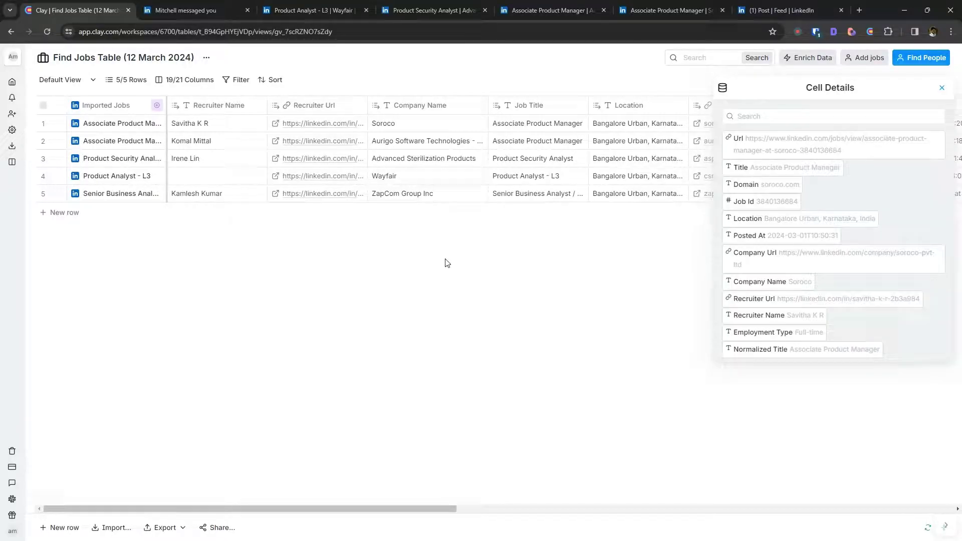
{"action": "left_click_drag", "start_coordinate": [432, 509], "coordinate": [597, 516]}
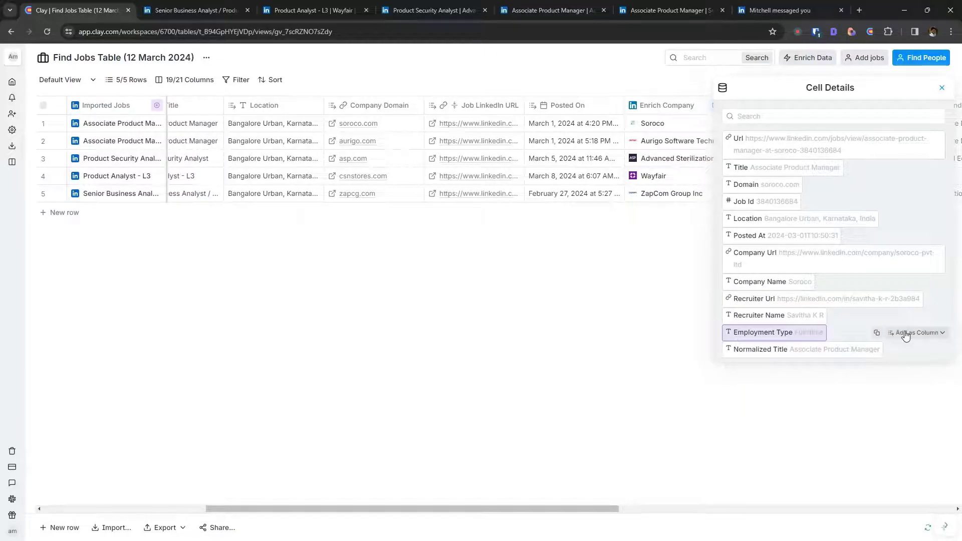
Create Employment Type and Normalized Title columns, then close Cell Details
{"action": "left_click", "coordinate": [906, 333]}
{"action": "left_click", "coordinate": [902, 363]}
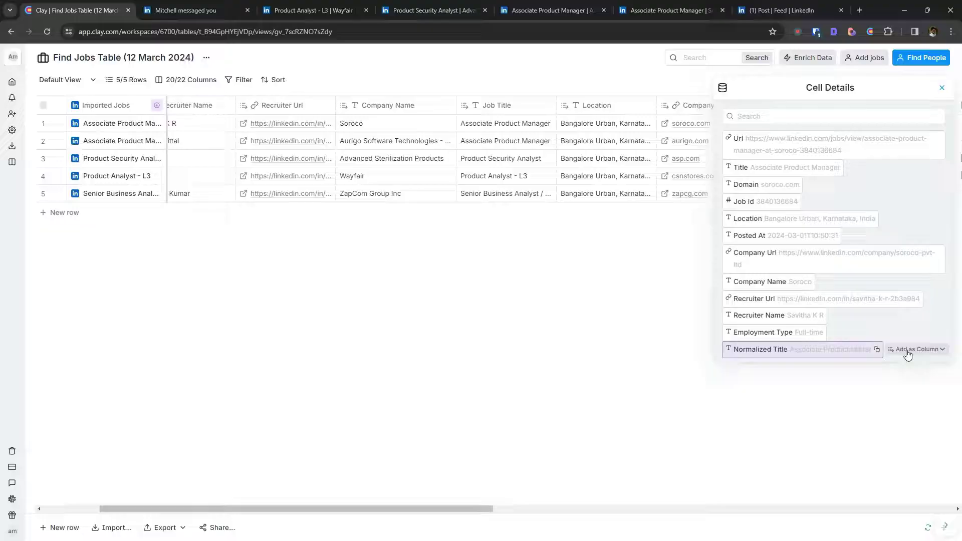
{"action": "left_click", "coordinate": [908, 350]}
{"action": "left_click", "coordinate": [915, 380]}
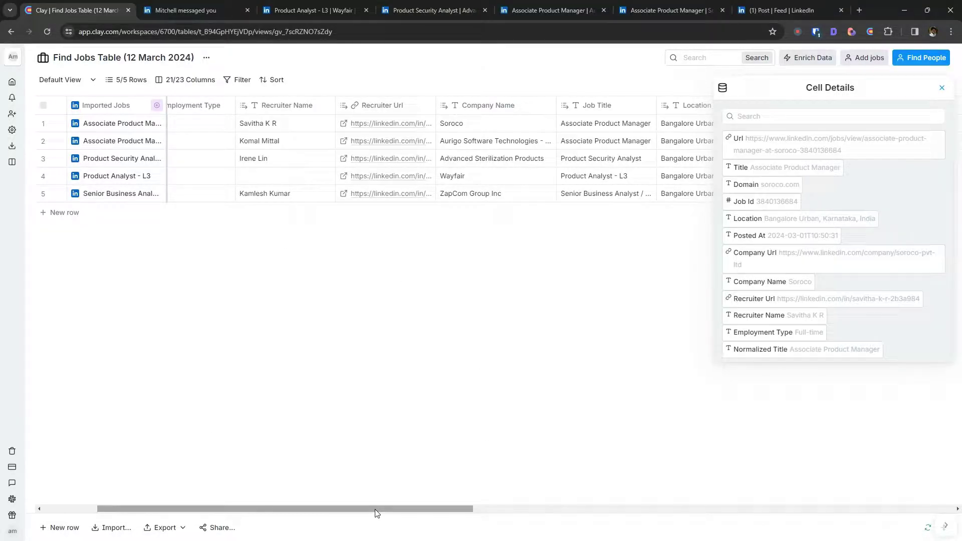
{"action": "left_click_drag", "start_coordinate": [377, 514], "coordinate": [194, 524]}
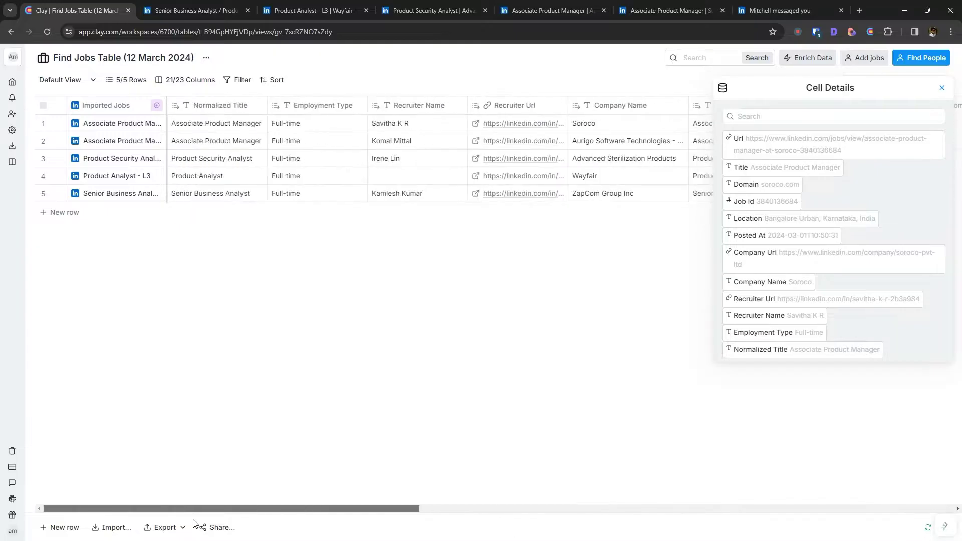
{"action": "left_click", "coordinate": [942, 88]}
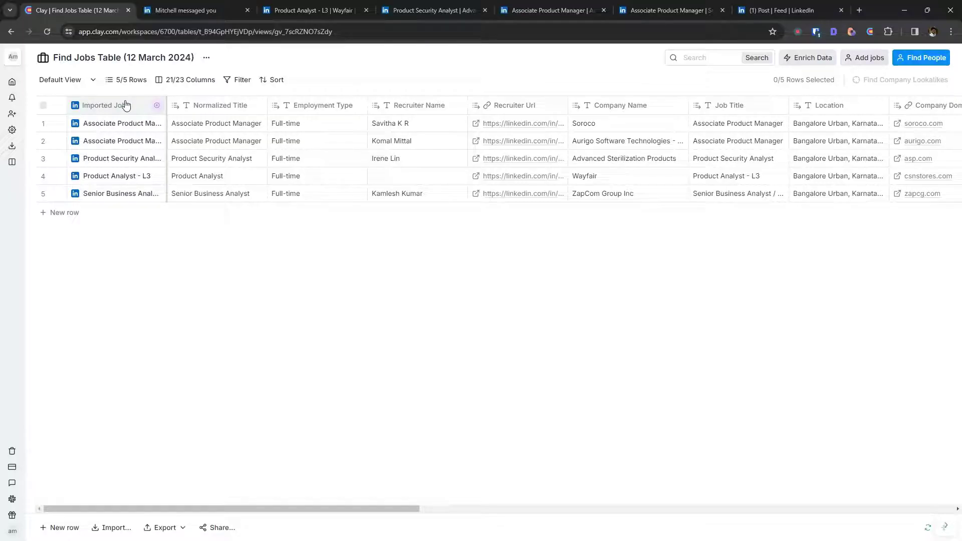
Hide the Employment Type column and widen Recruiter Url to show full URLs
{"action": "left_click", "coordinate": [324, 108]}
{"action": "left_click", "coordinate": [324, 107]}
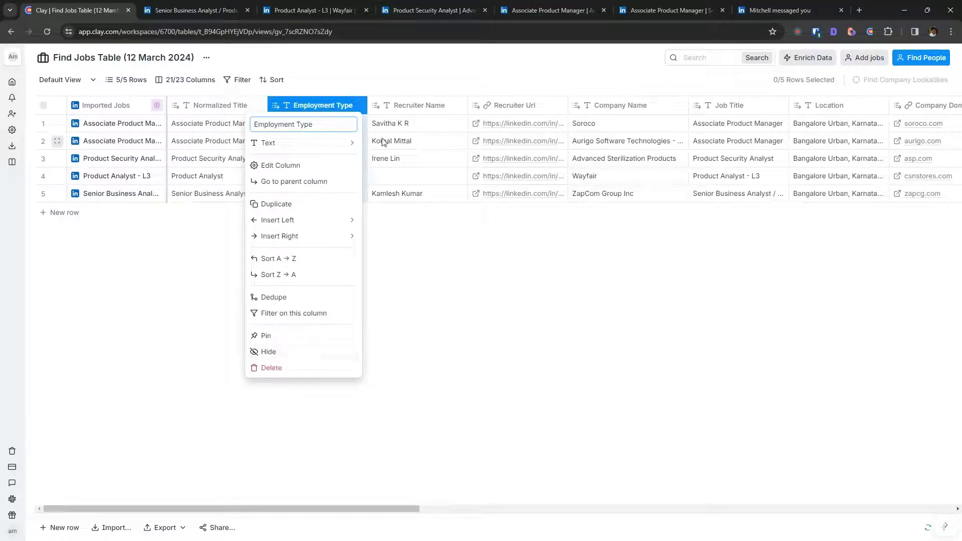
{"action": "left_click", "coordinate": [268, 351]}
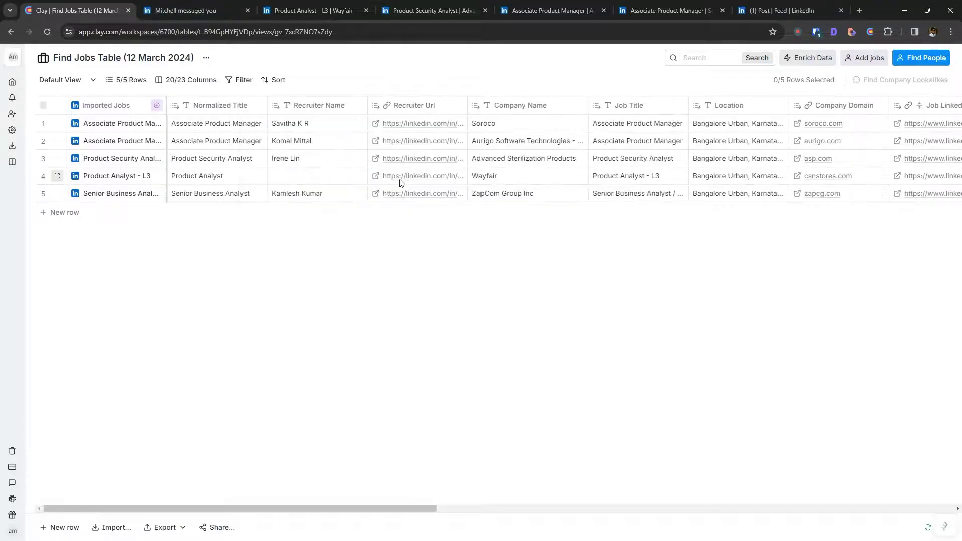
{"action": "left_click", "coordinate": [331, 178]}
{"action": "left_click_drag", "start_coordinate": [464, 111], "coordinate": [542, 112]}
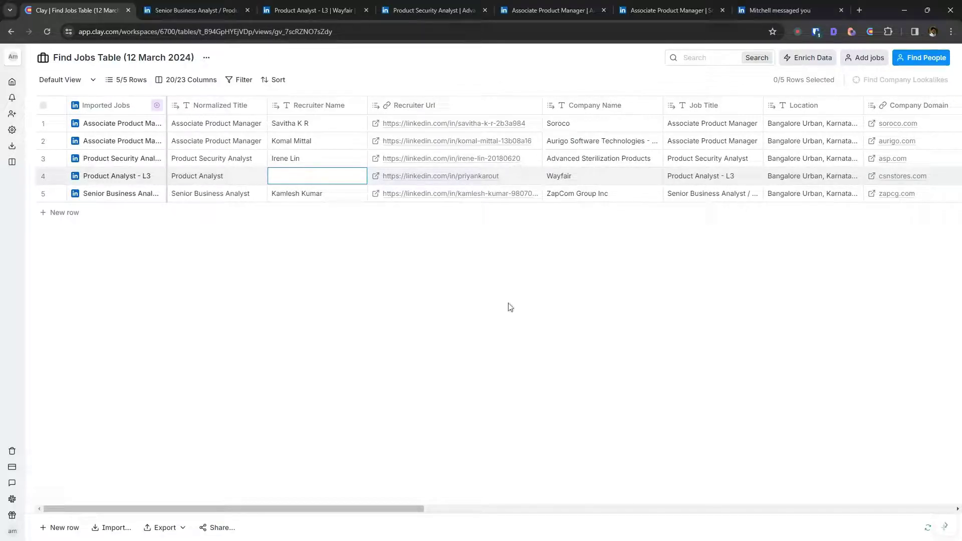
{"action": "left_click_drag", "start_coordinate": [386, 504], "coordinate": [485, 496]}
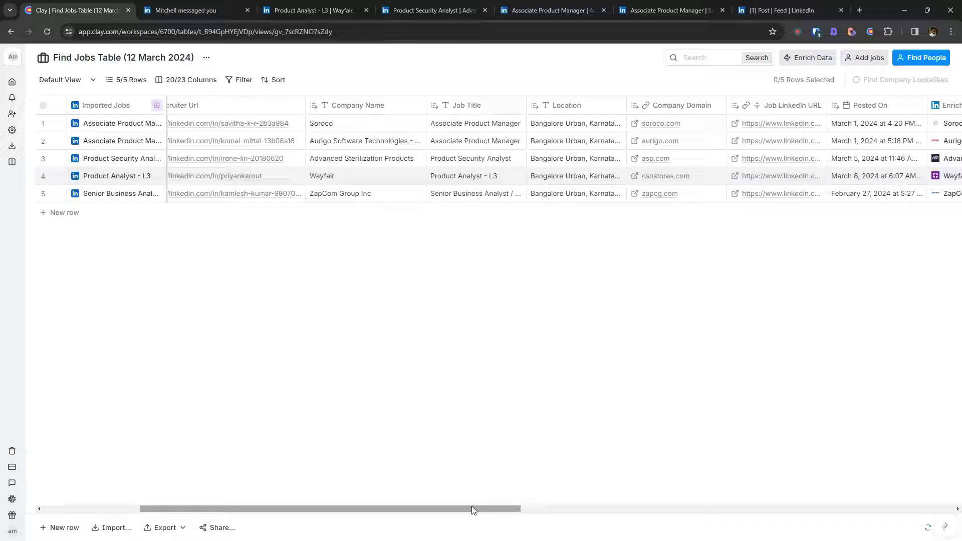
Hide the Job Title column and widen Imported Jobs to show full titles
{"action": "left_click", "coordinate": [488, 103]}
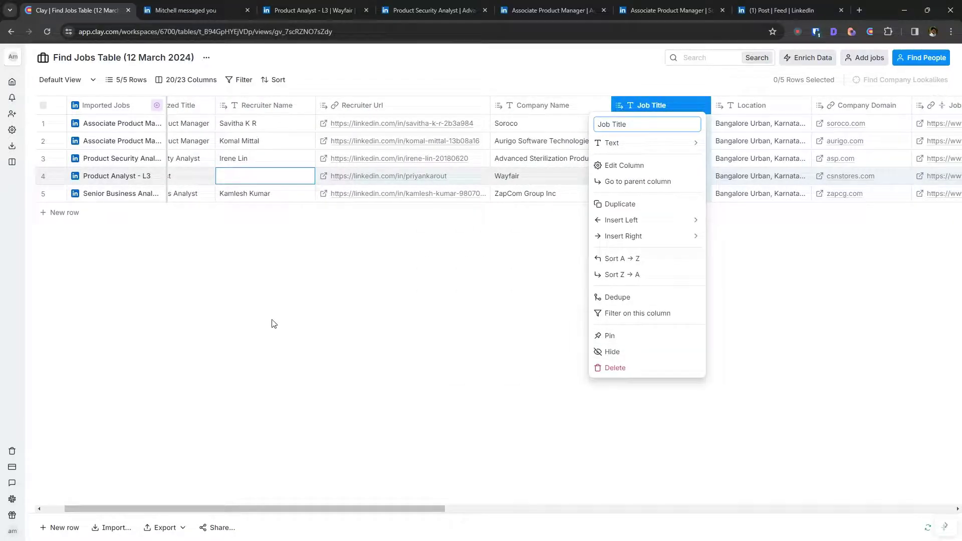
{"action": "left_click", "coordinate": [638, 353]}
{"action": "left_click_drag", "start_coordinate": [163, 105], "coordinate": [201, 106]}
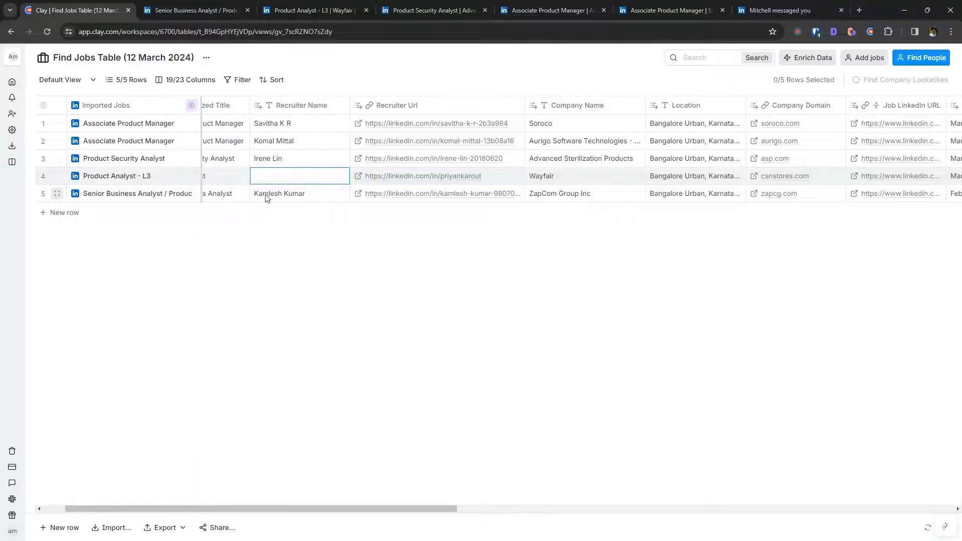
{"action": "left_click_drag", "start_coordinate": [318, 510], "coordinate": [297, 510]}
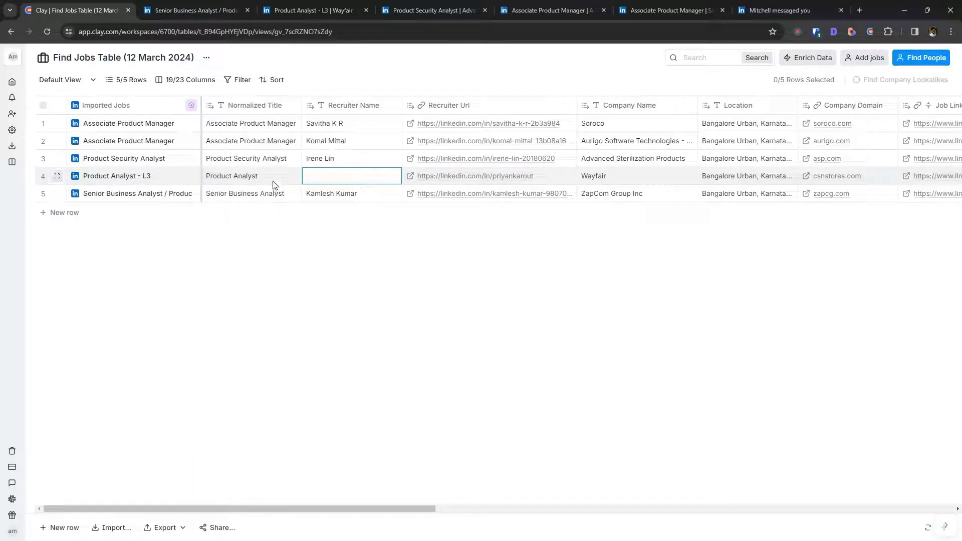
{"action": "key", "text": "Left"}
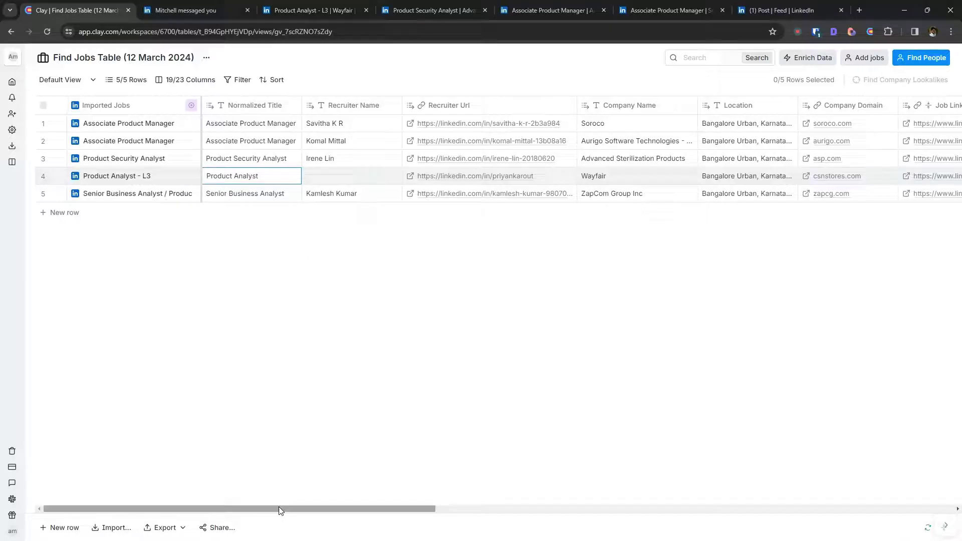
{"action": "left_click_drag", "start_coordinate": [282, 512], "coordinate": [438, 507]}
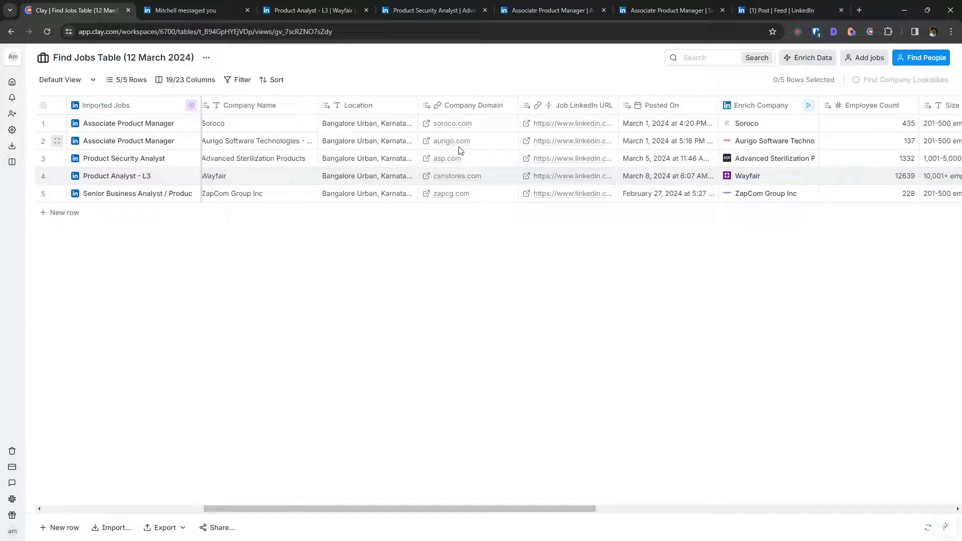
Scroll right through the enriched columns and widen the Description column
{"action": "left_click_drag", "start_coordinate": [569, 508], "coordinate": [609, 512]}
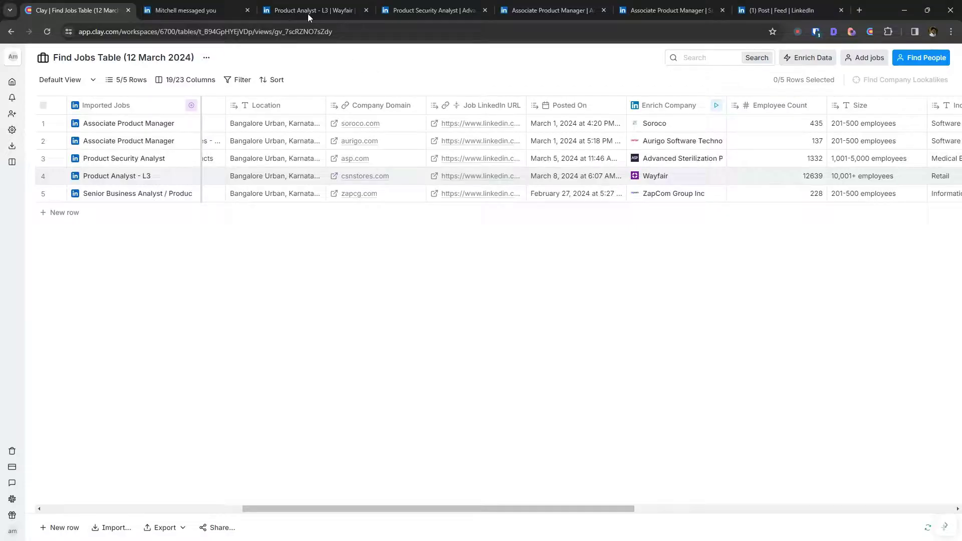
{"action": "mouse_move", "coordinate": [311, 13]}
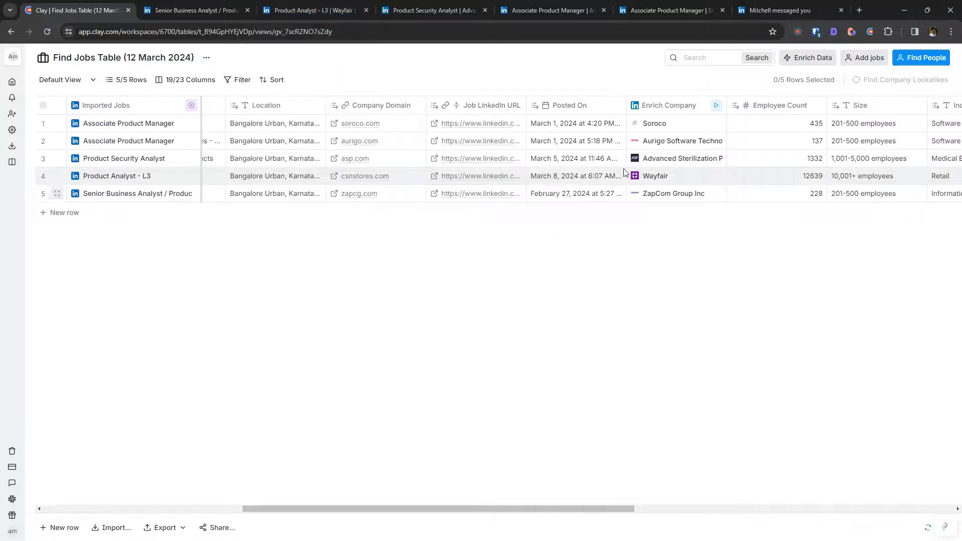
{"action": "left_click_drag", "start_coordinate": [563, 511], "coordinate": [823, 509]}
{"action": "left_click_drag", "start_coordinate": [529, 105], "coordinate": [662, 106]}
Expand row 1's Description to read Soroco's full company description
{"action": "left_click", "coordinate": [591, 123]}
{"action": "left_click", "coordinate": [591, 125]}
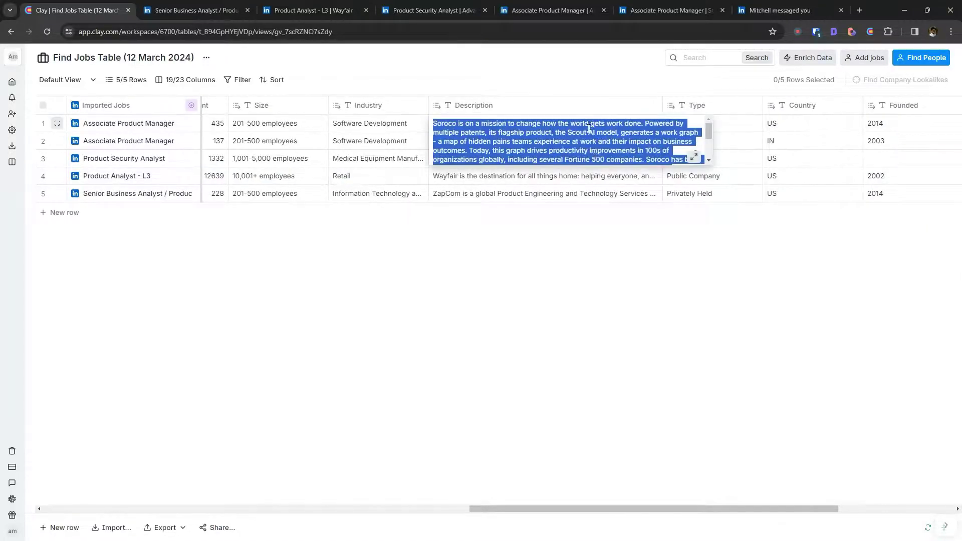
{"action": "left_click", "coordinate": [694, 157]}
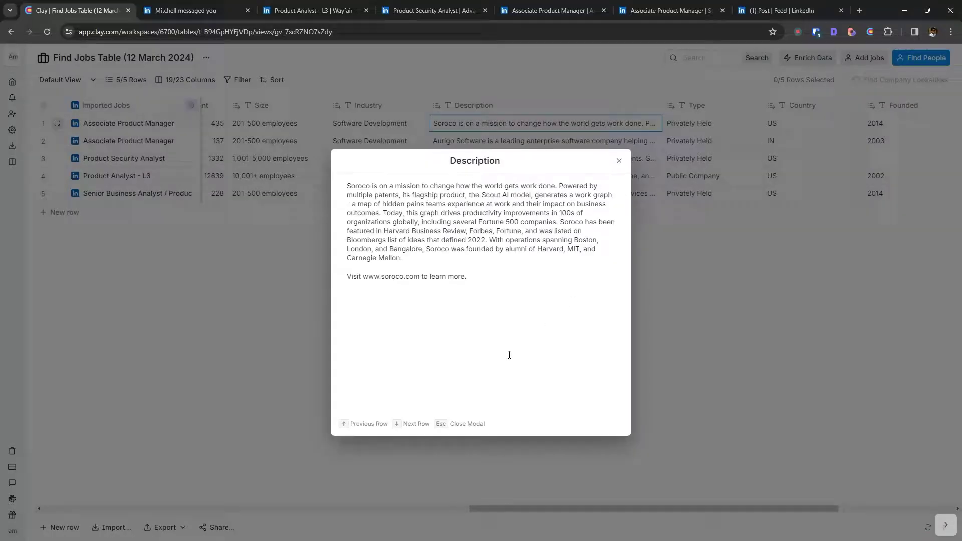
{"action": "left_click", "coordinate": [618, 161]}
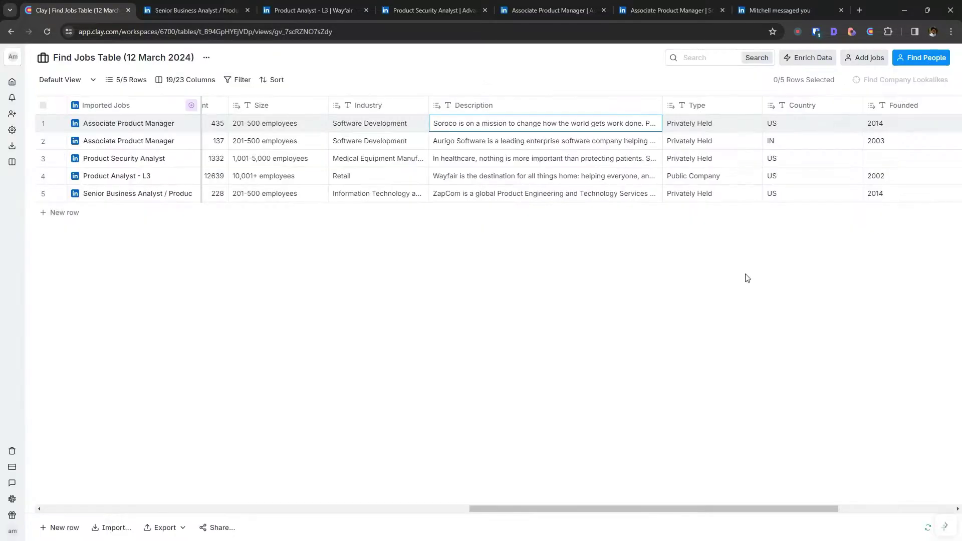
{"action": "left_click_drag", "start_coordinate": [785, 509], "coordinate": [901, 509]}
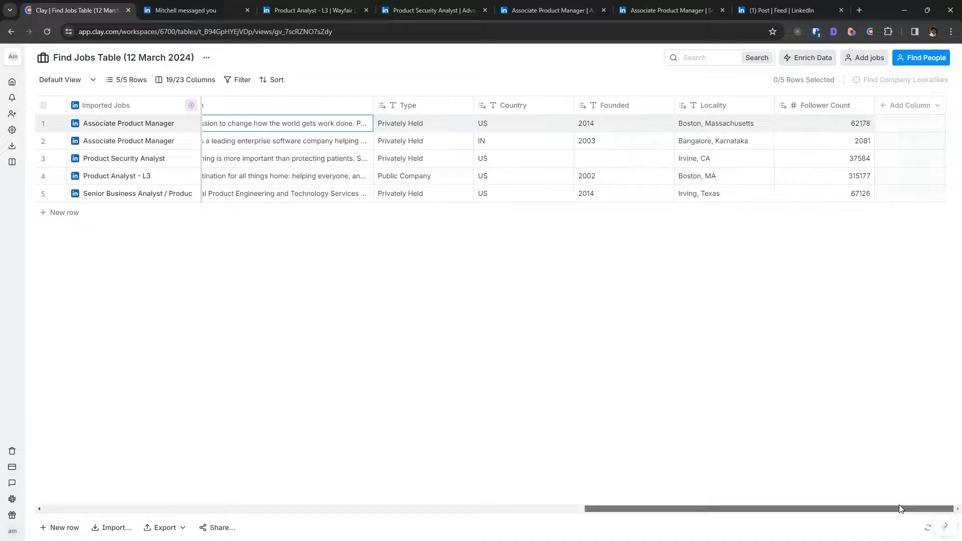